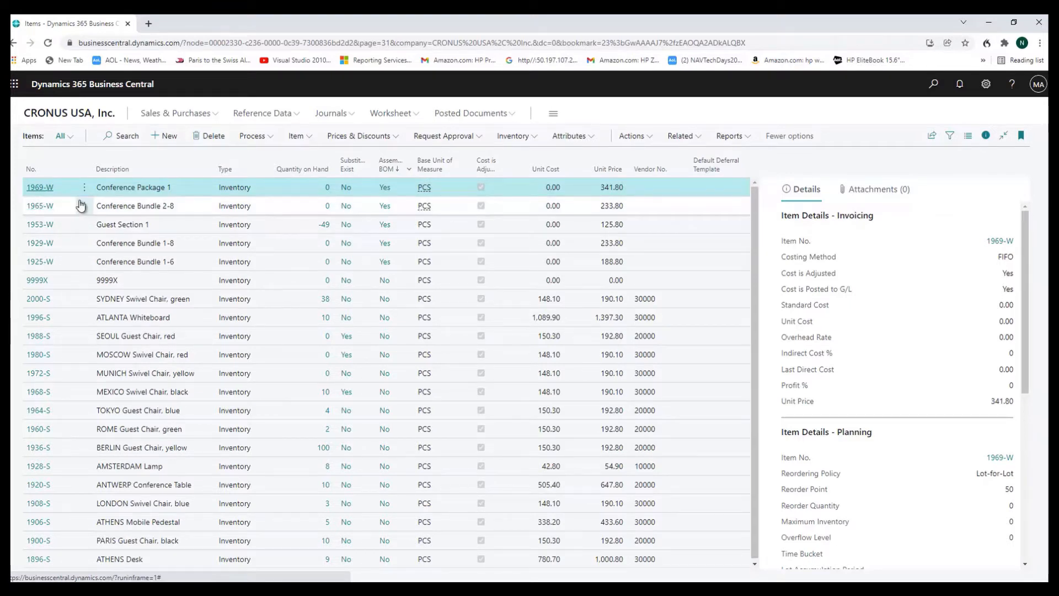
# Open the item card for 1969-W and review its assembly policy choices in the replenishment settings, choosing Assemble-to-Stock
pyautogui.click(47, 196)
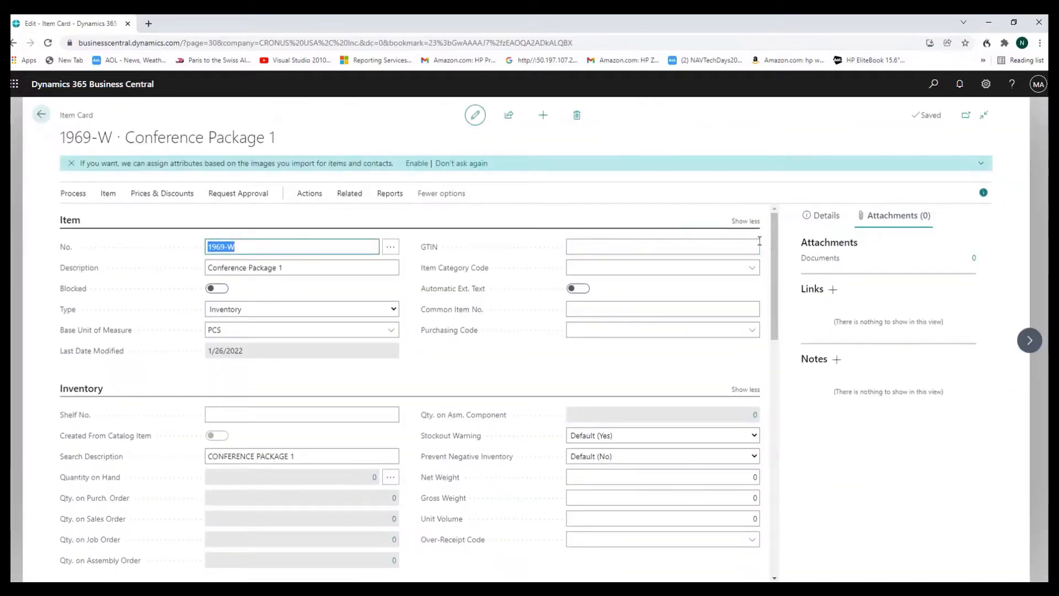
pyautogui.moveTo(773, 241); pyautogui.dragTo(739, 462)
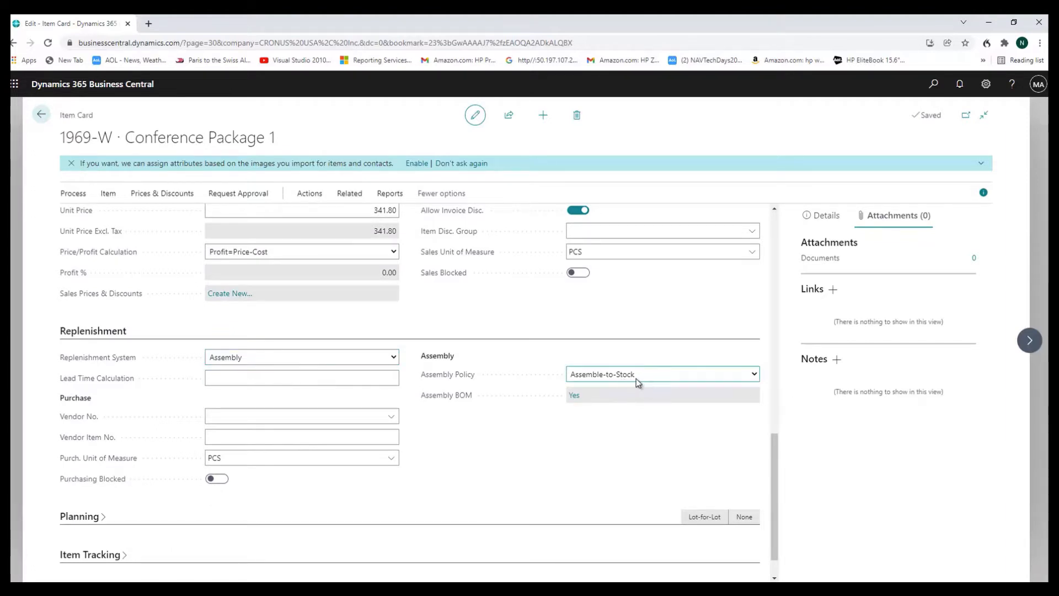
pyautogui.click(754, 375)
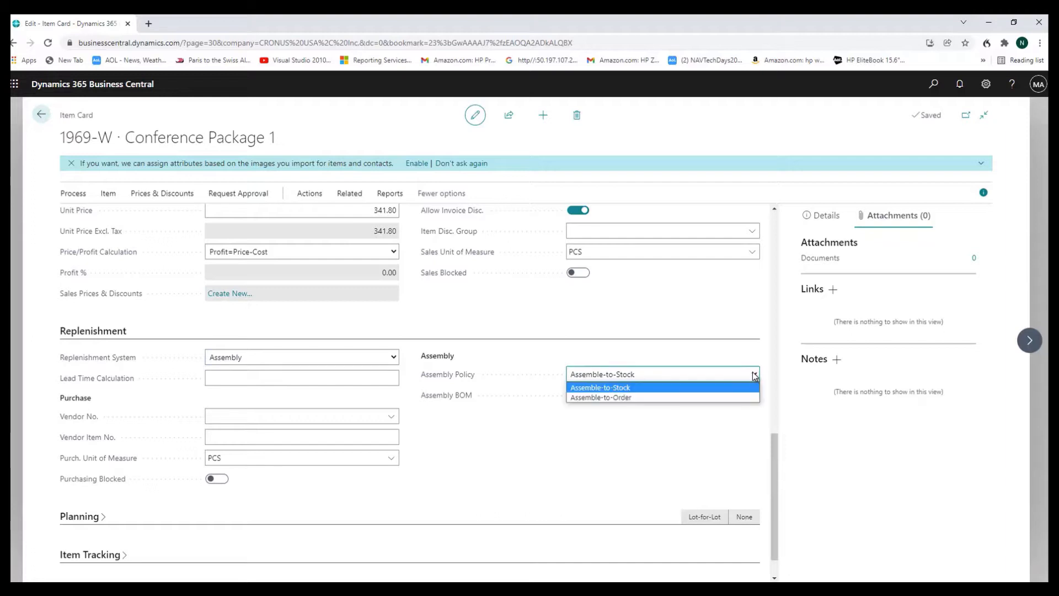
pyautogui.click(646, 389)
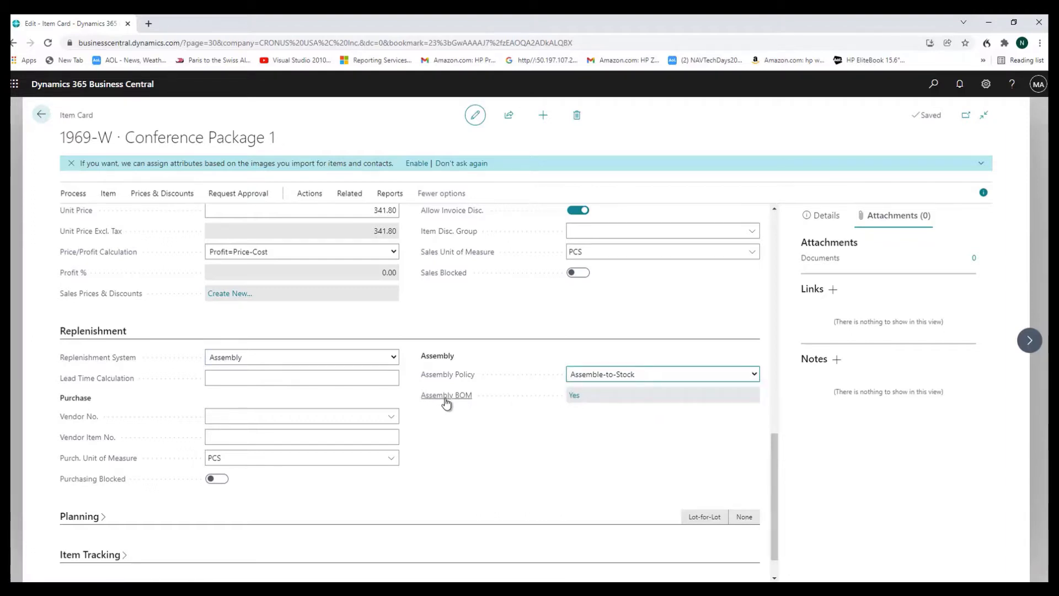
# Open the assembly BOM of Conference Package 1, view its BOM structure, and return to the component list
pyautogui.click(574, 397)
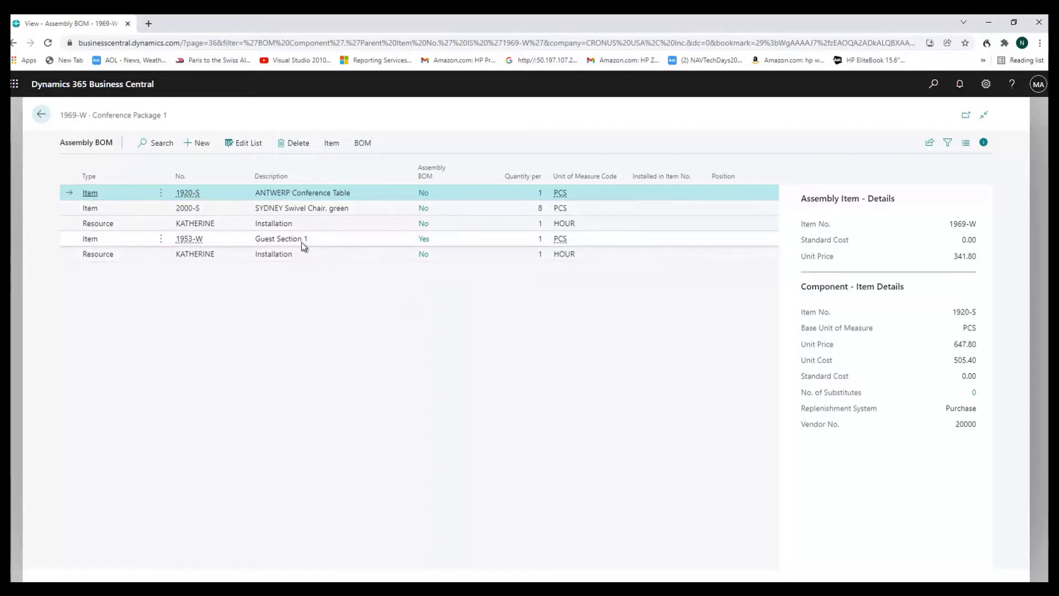
pyautogui.click(363, 143)
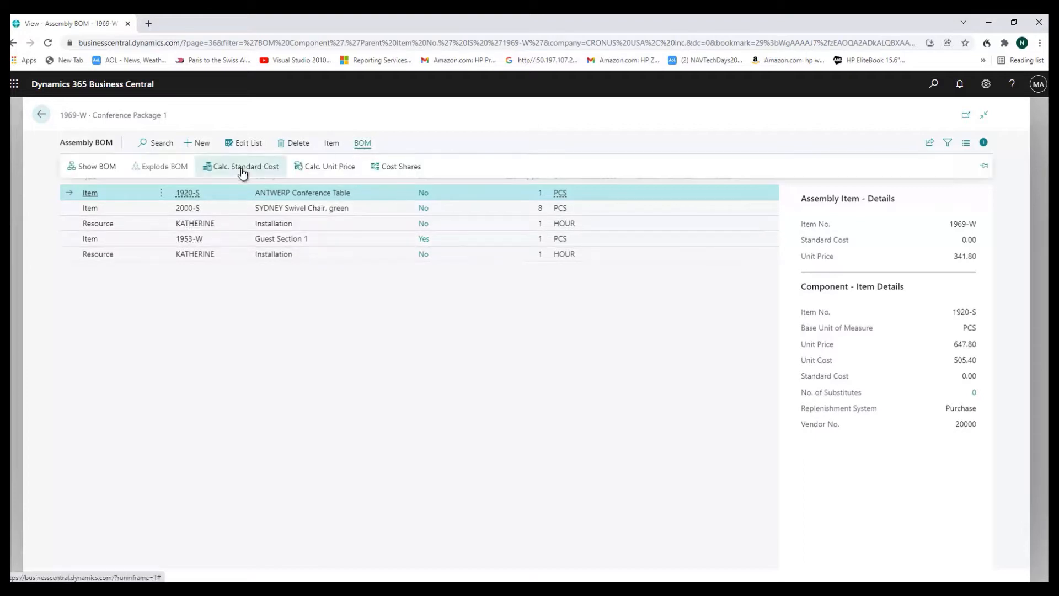
pyautogui.click(96, 168)
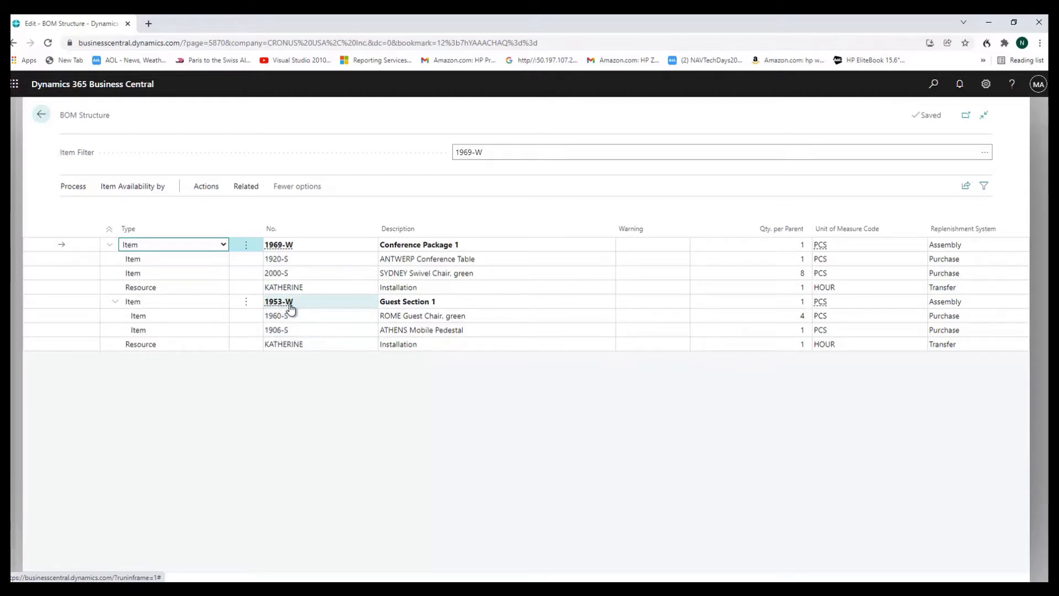
pyautogui.click(41, 114)
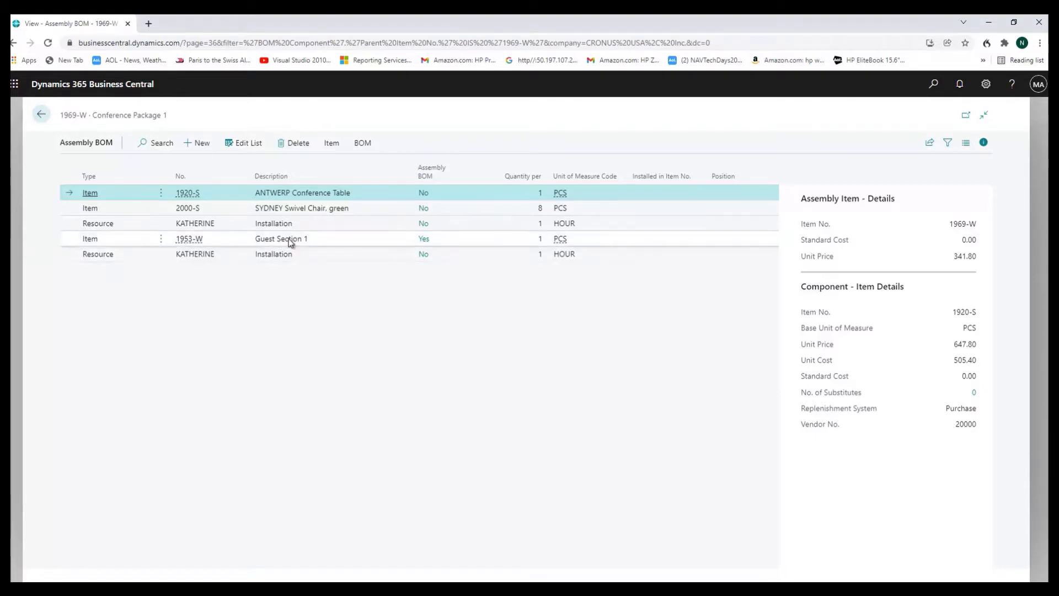
# Show the multi-level BOM structure of 1969-W again, including the Guest Section 1 subassembly, and go back to the item card
pyautogui.click(363, 143)
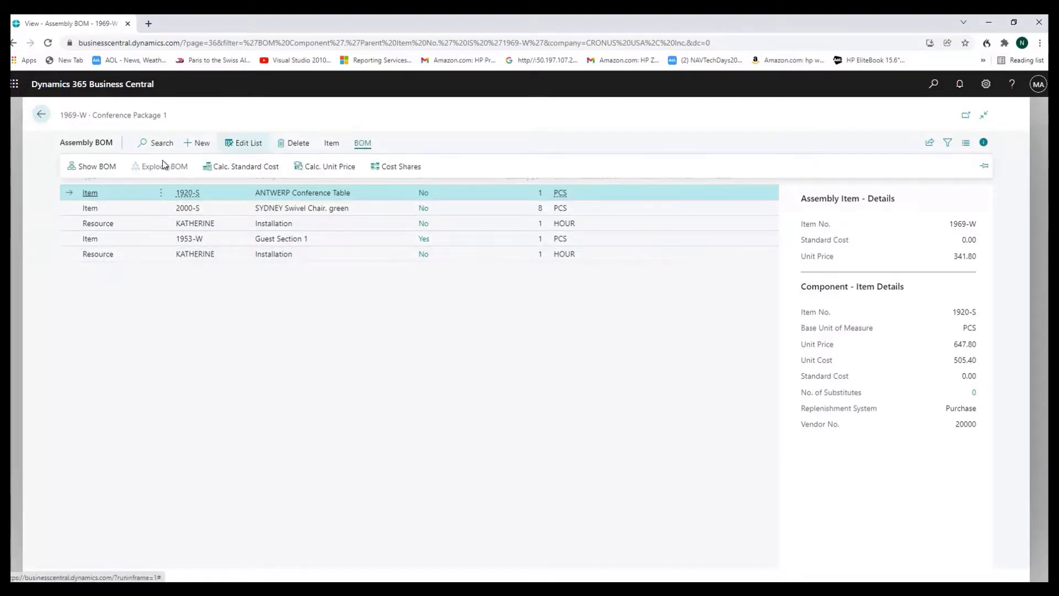
pyautogui.click(95, 168)
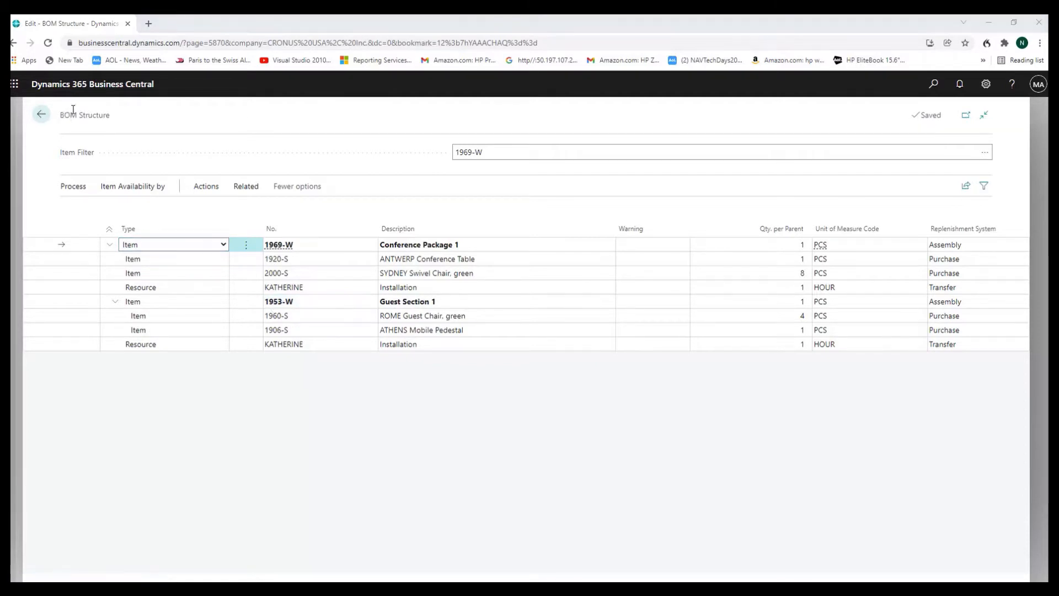
pyautogui.click(42, 116)
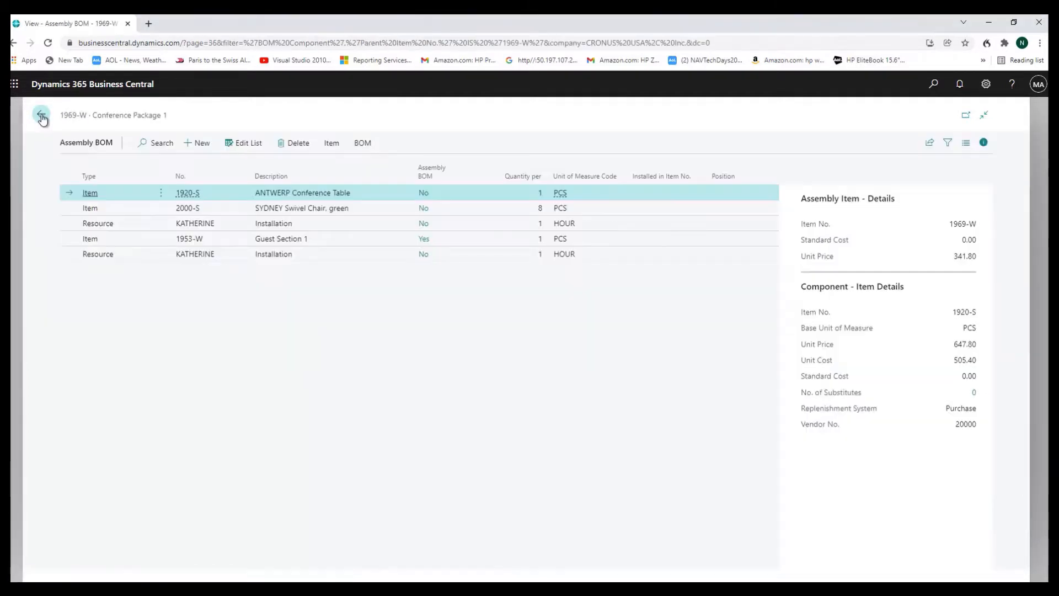
pyautogui.click(42, 116)
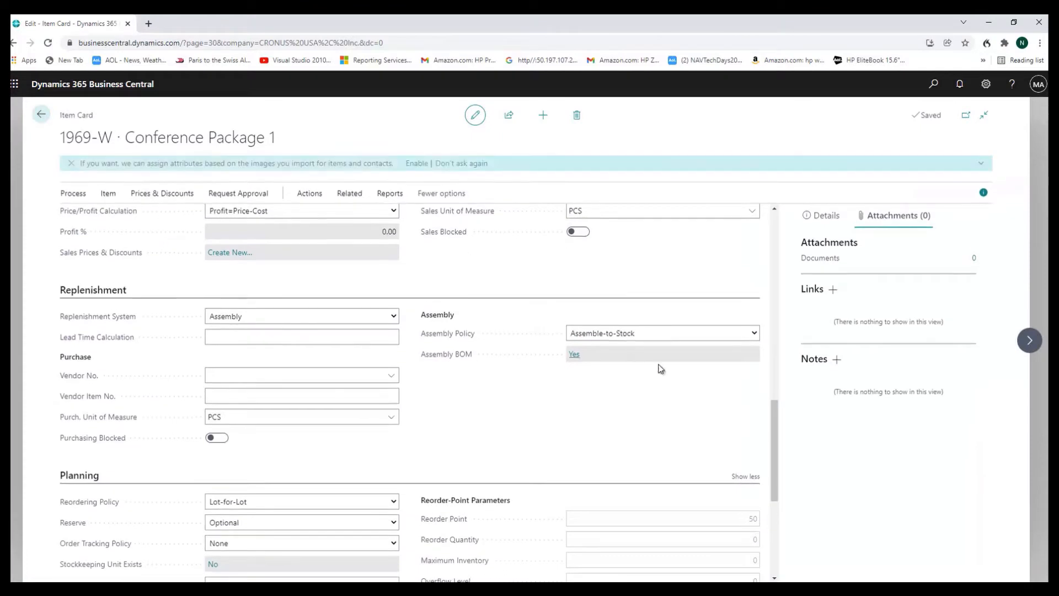
# Examine the reordering policy choices in the planning settings of 1969-W and return to the item list
pyautogui.moveTo(774, 412); pyautogui.dragTo(768, 447)
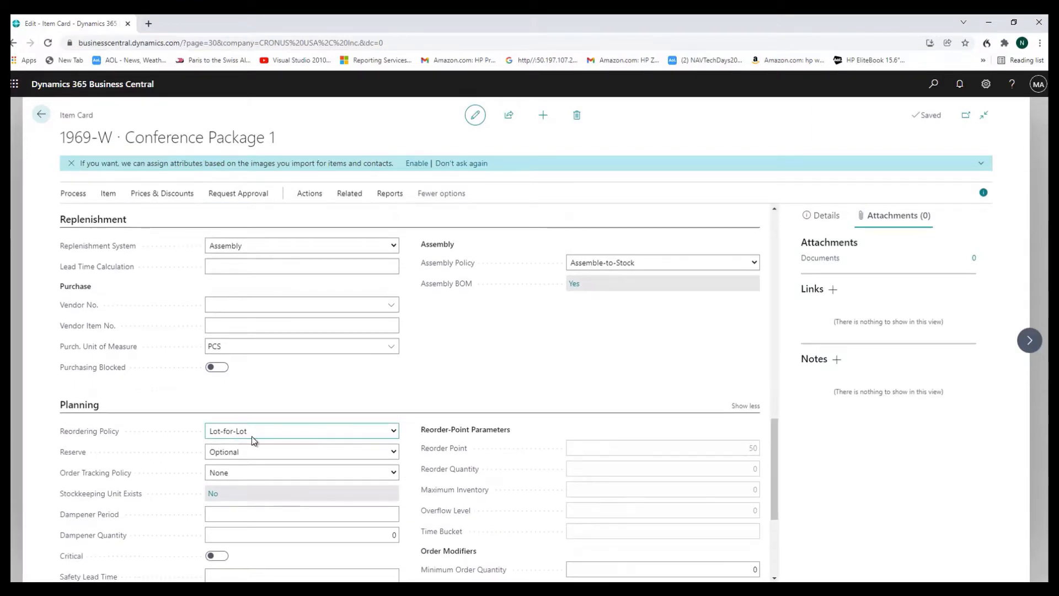
pyautogui.click(392, 432)
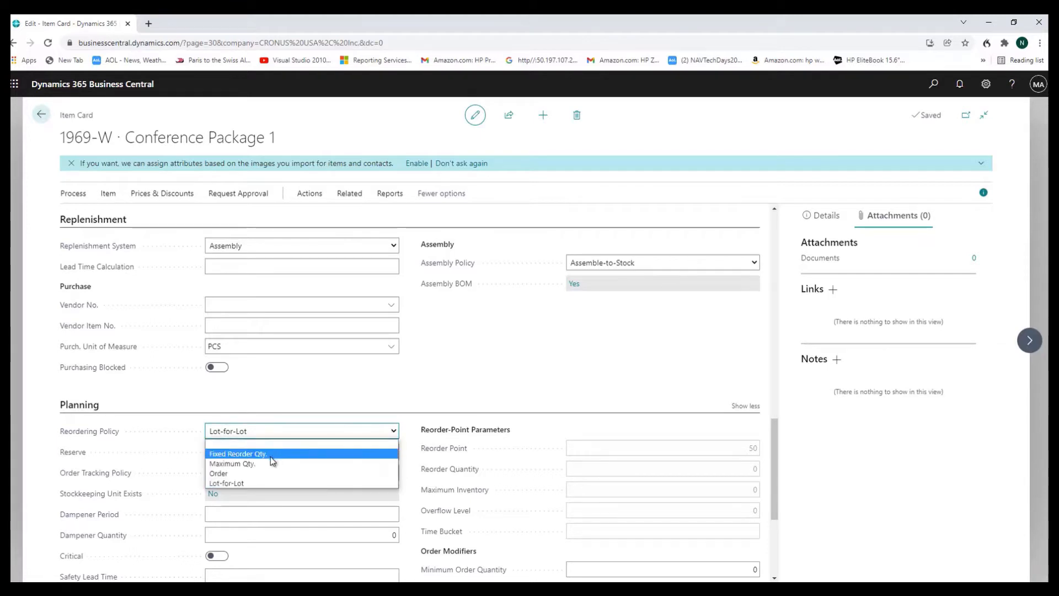
pyautogui.click(327, 435)
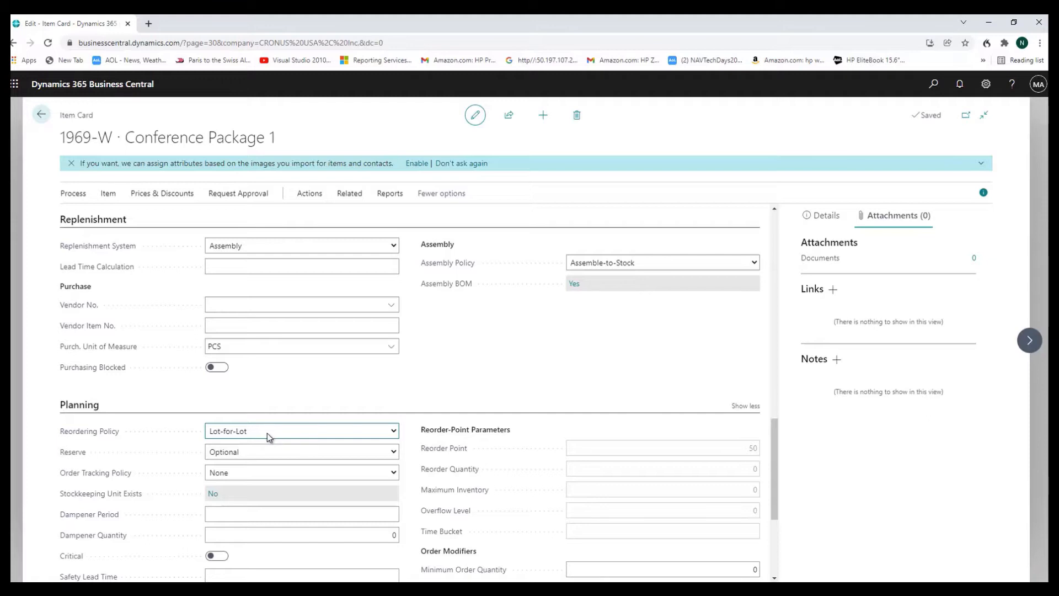
pyautogui.scroll(10, 267, 433)
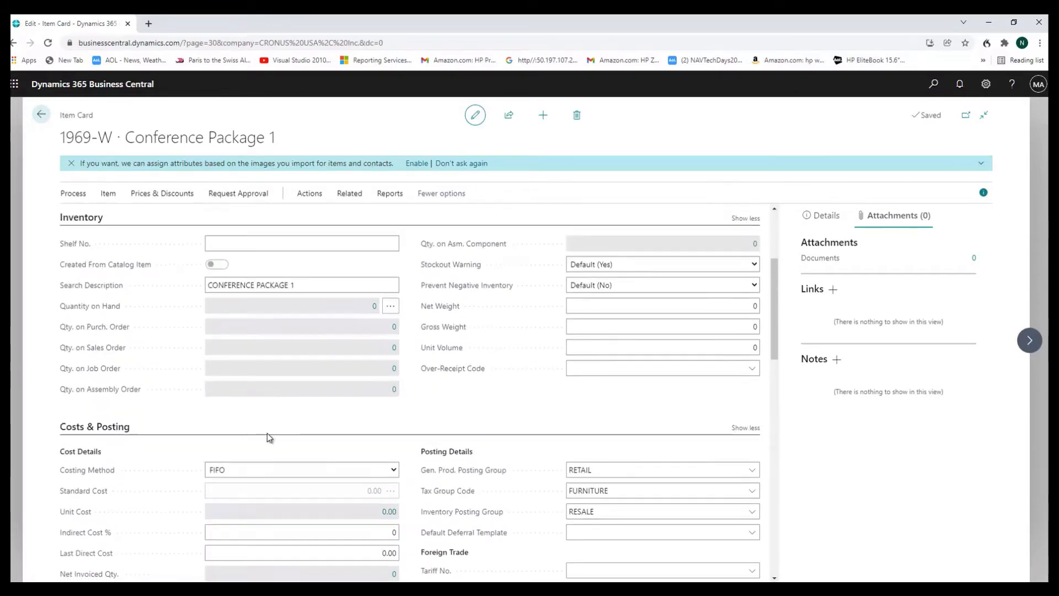
pyautogui.scroll(3, 267, 436)
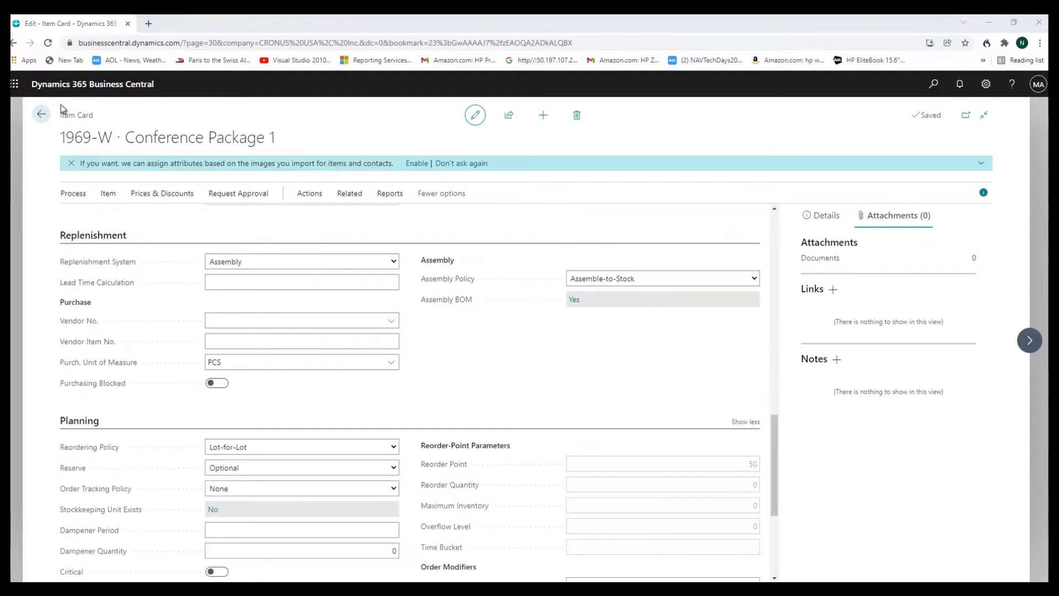
pyautogui.click(42, 115)
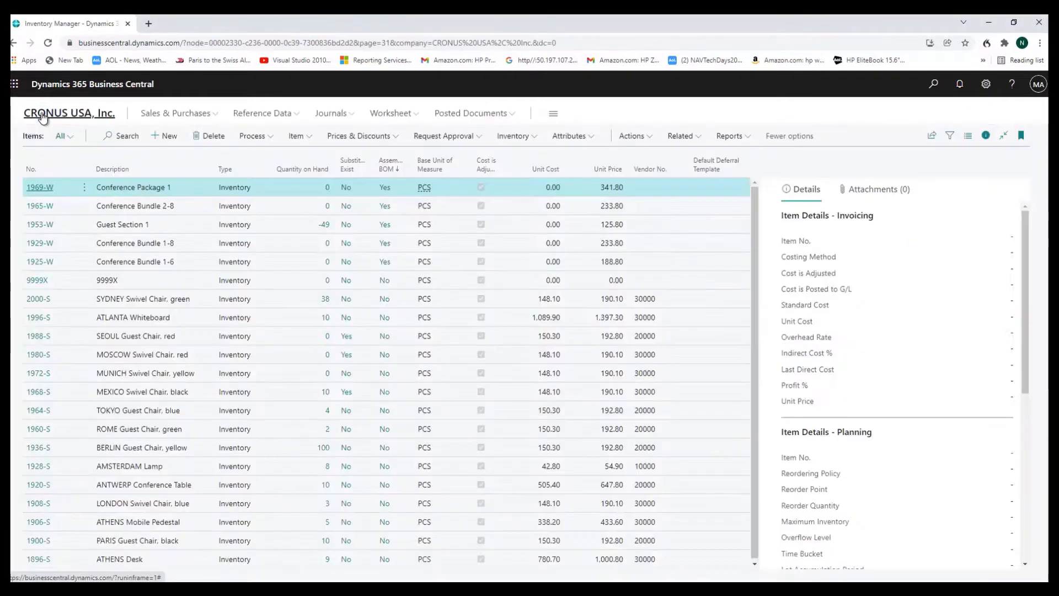
# Open the item card for 1965-W, Conference Bundle 2-8, and examine its replenishment settings
pyautogui.click(37, 208)
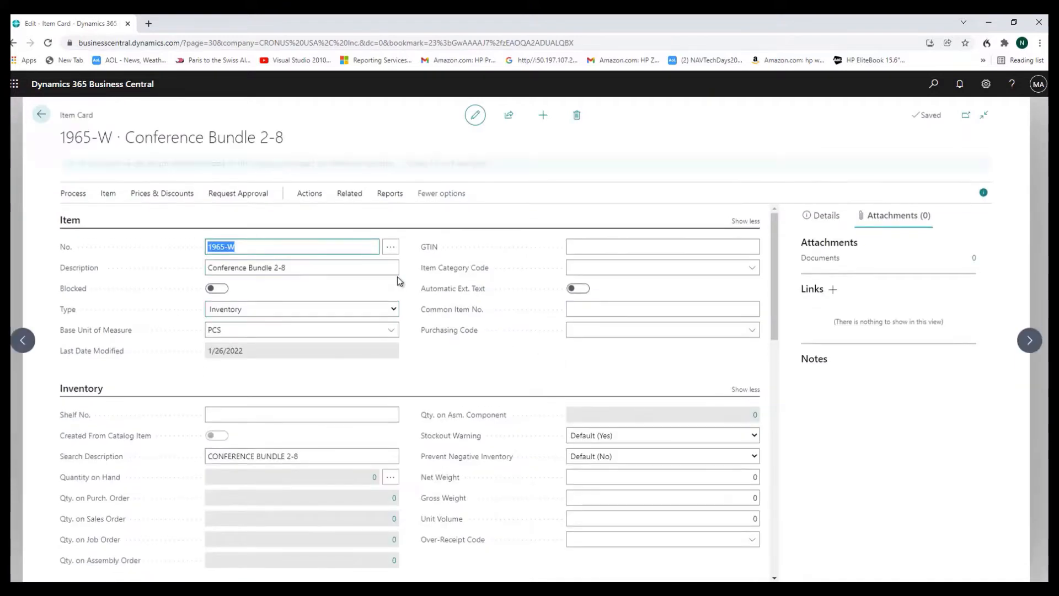
pyautogui.scroll(-7, 418, 280)
pyautogui.scroll(-5, 415, 280)
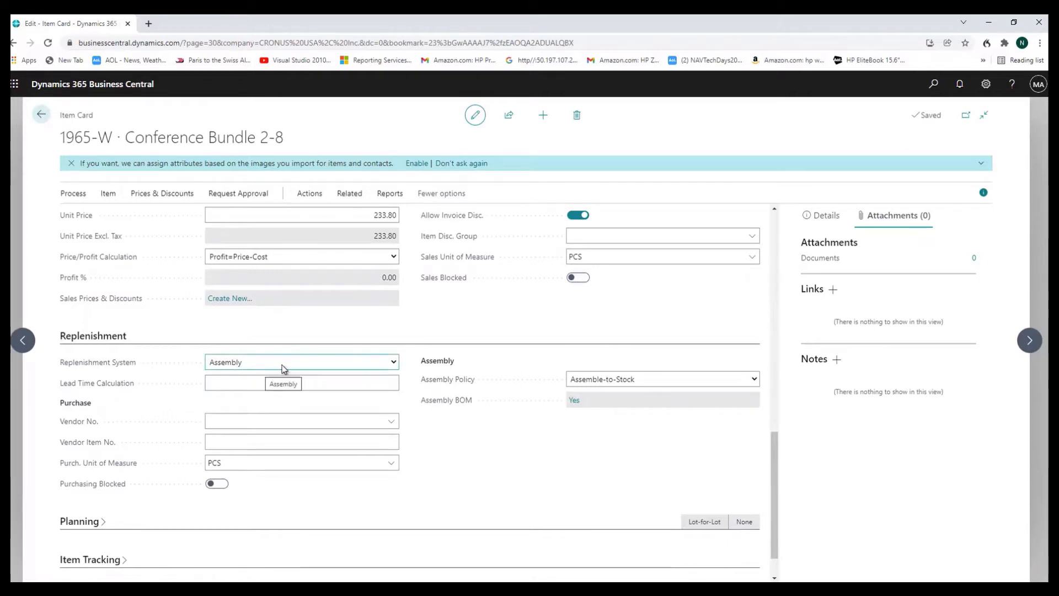
# View the assembly BOM and BOM structure of Conference Bundle 2-8, and return to its item card
pyautogui.click(574, 402)
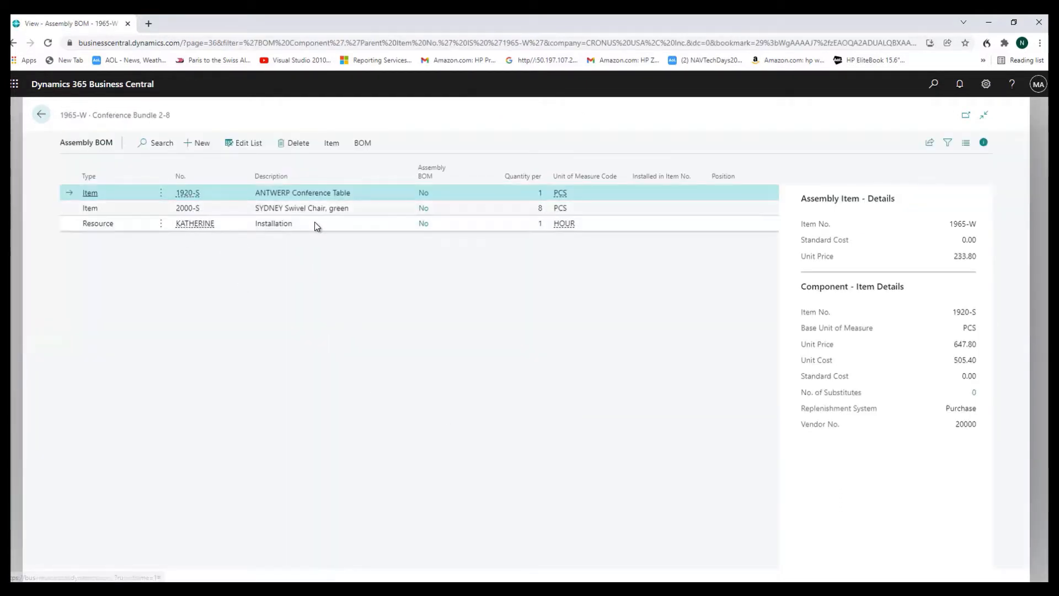
pyautogui.click(362, 143)
pyautogui.click(88, 166)
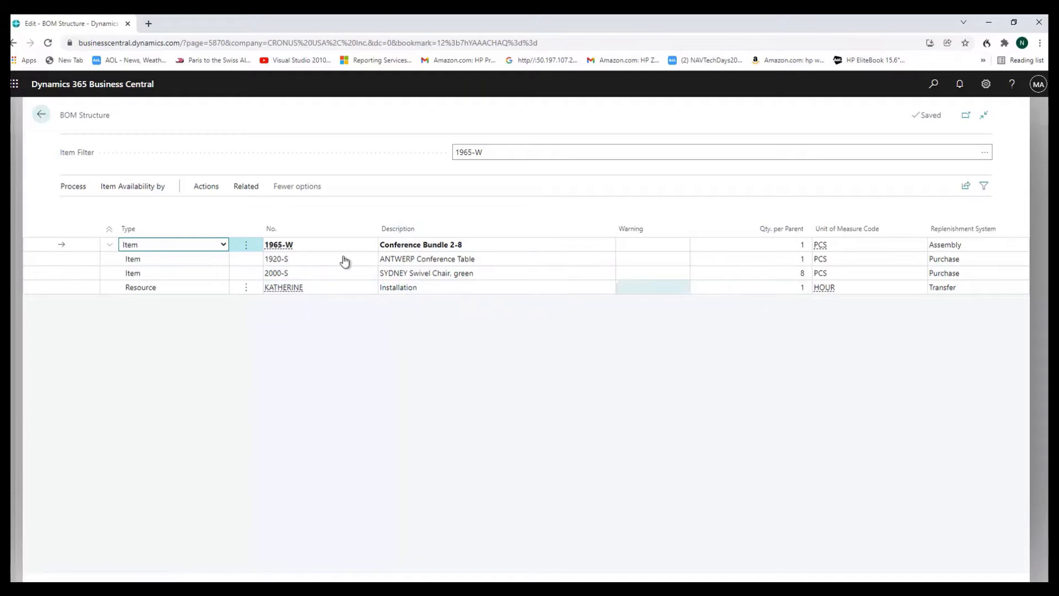
pyautogui.click(42, 115)
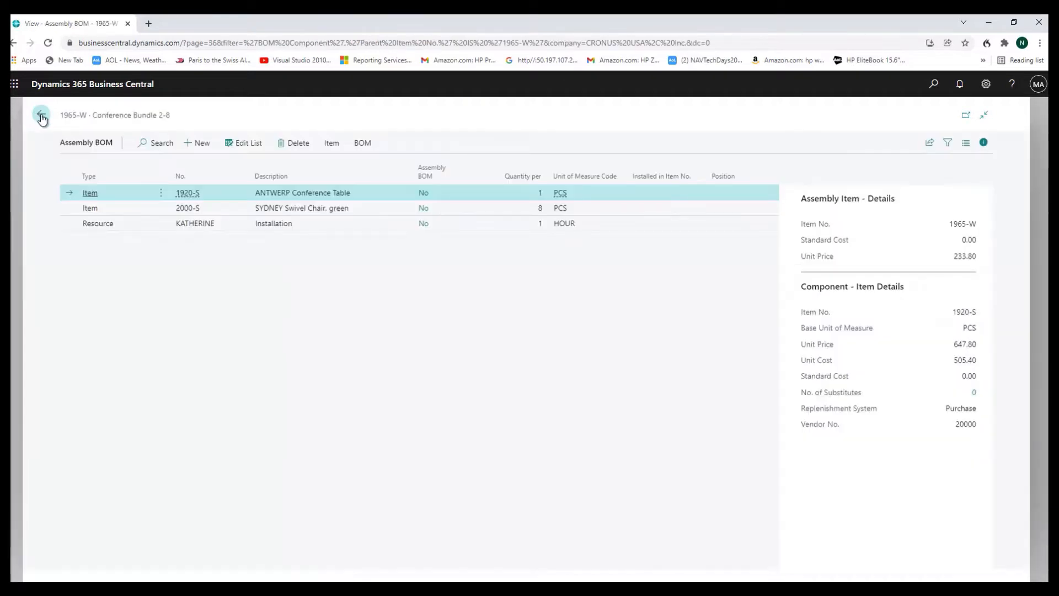
pyautogui.click(42, 117)
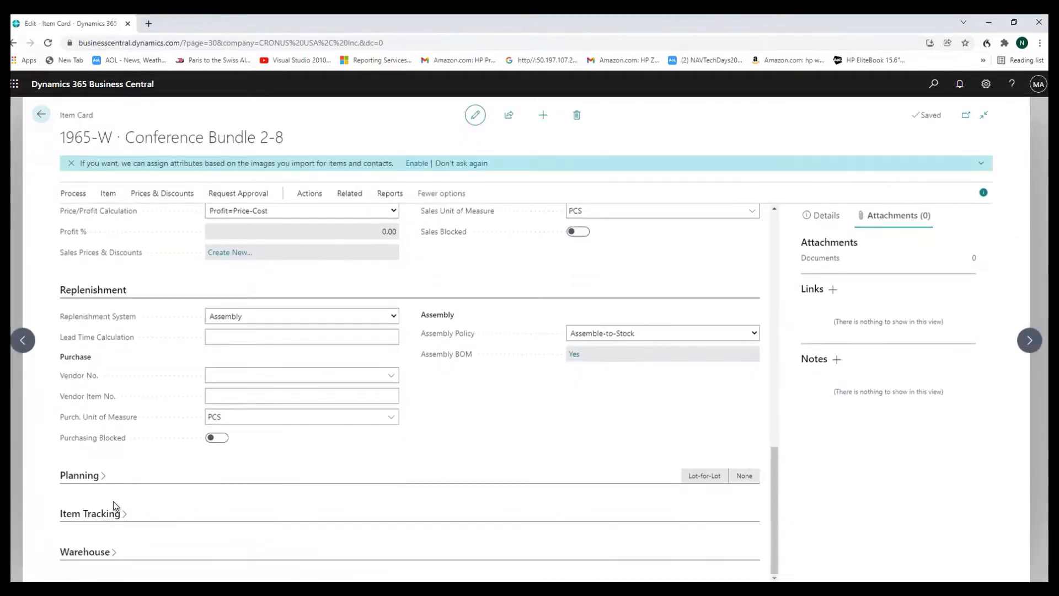
# Expand and review the planning settings of Conference Bundle 2-8, and go back to the item list
pyautogui.click(81, 476)
pyautogui.scroll(-3, 309, 436)
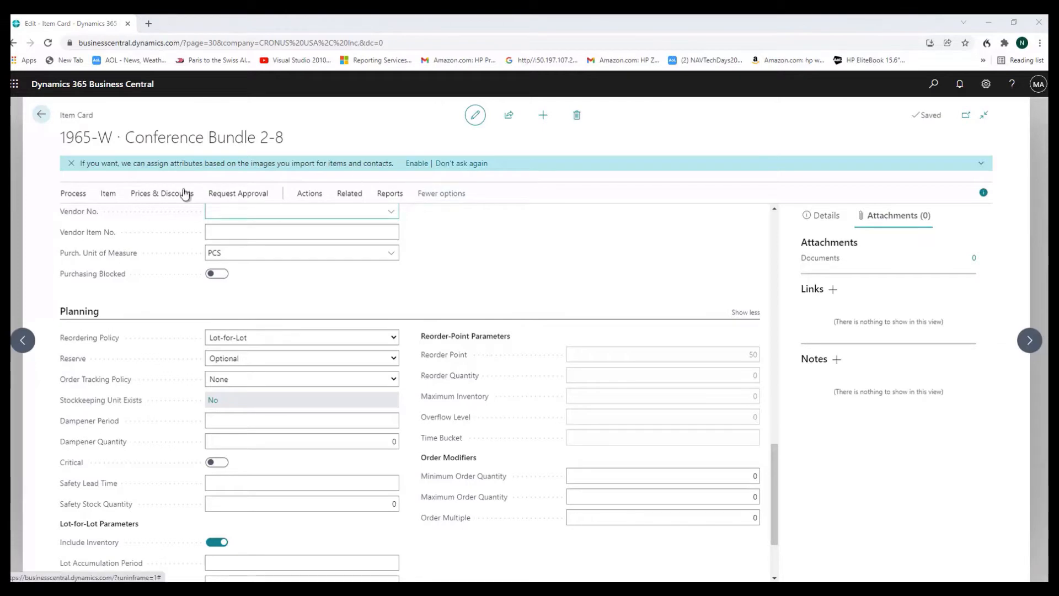
pyautogui.click(41, 114)
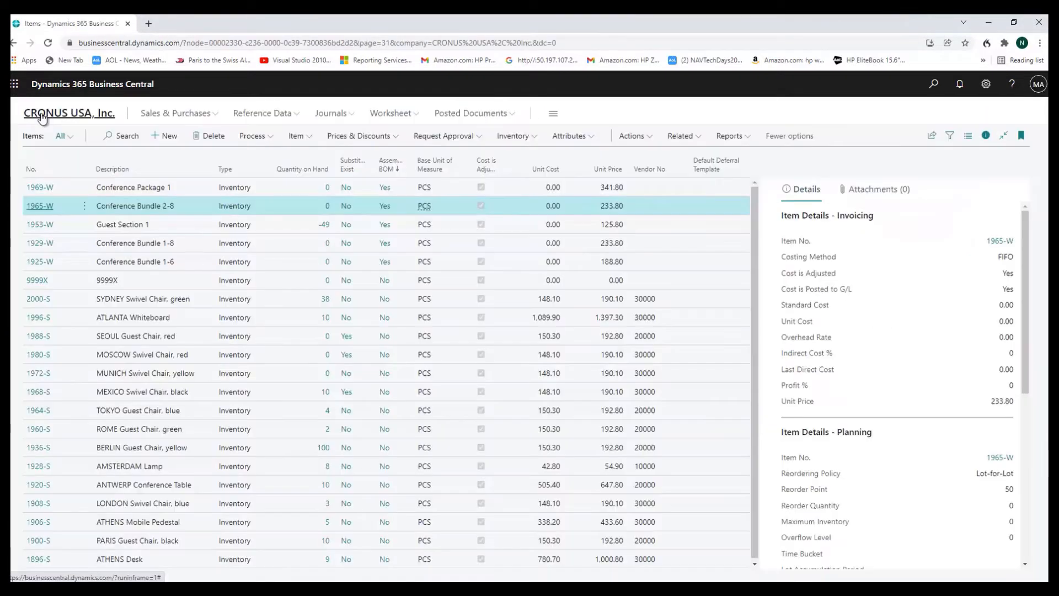
# Open the DEFAULT planning worksheet from the home page and start the Calculate Regenerative Plan function
pyautogui.click(42, 115)
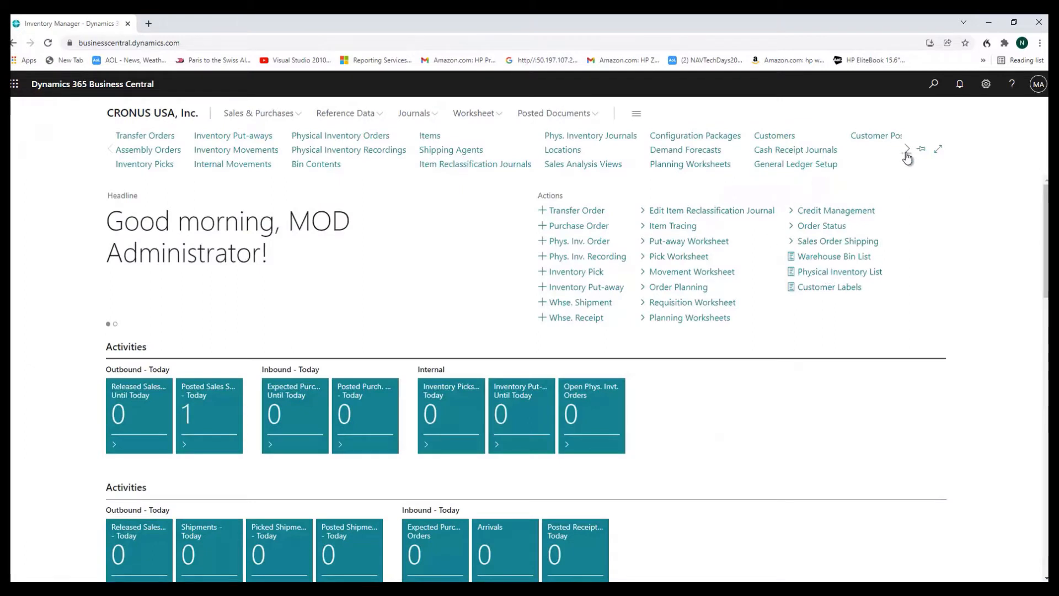
pyautogui.click(690, 167)
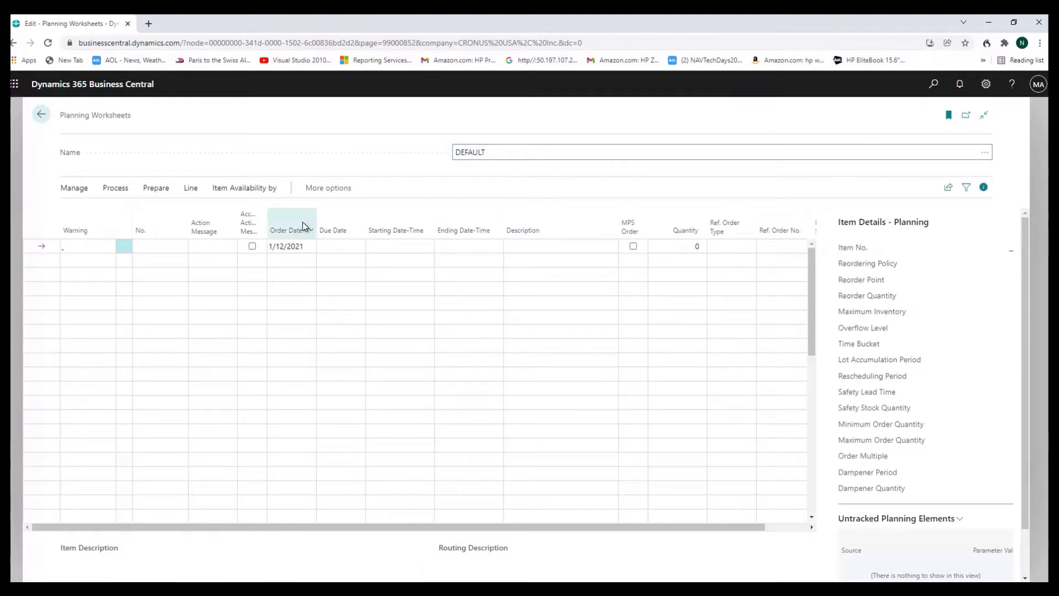
pyautogui.moveTo(547, 236)
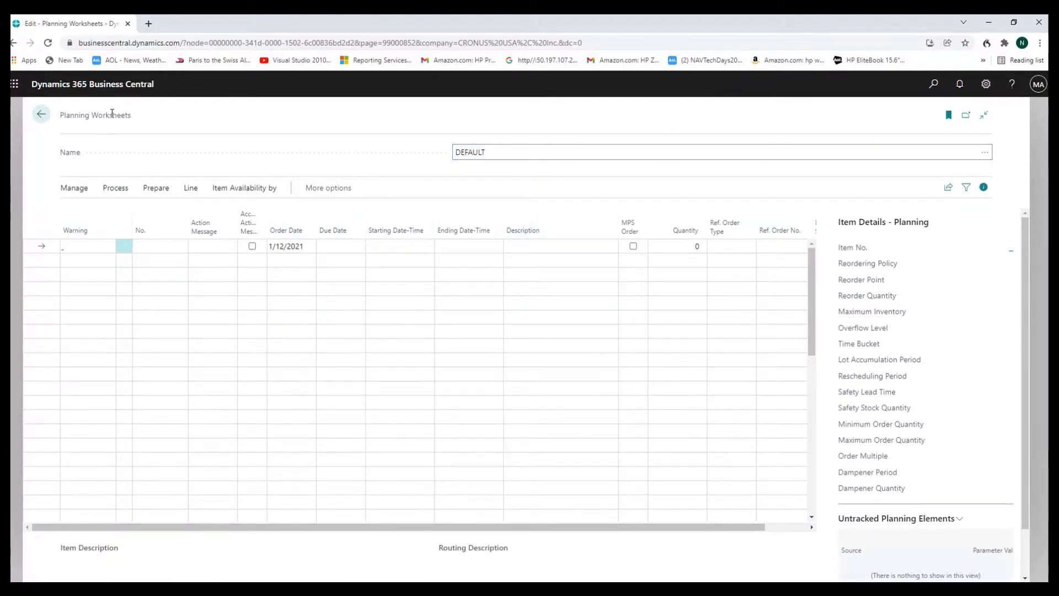
pyautogui.click(148, 191)
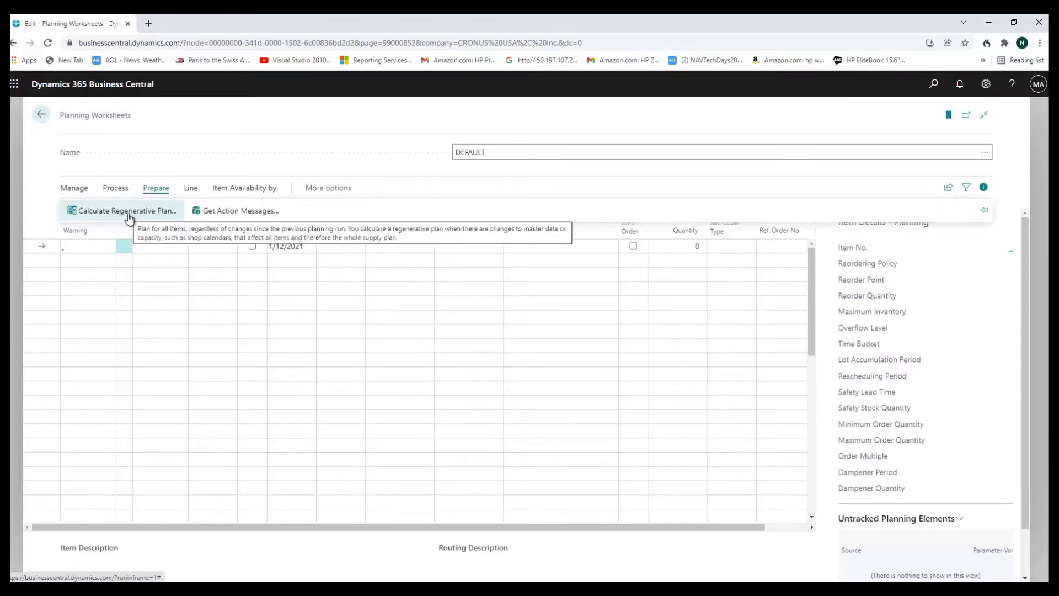
pyautogui.click(128, 216)
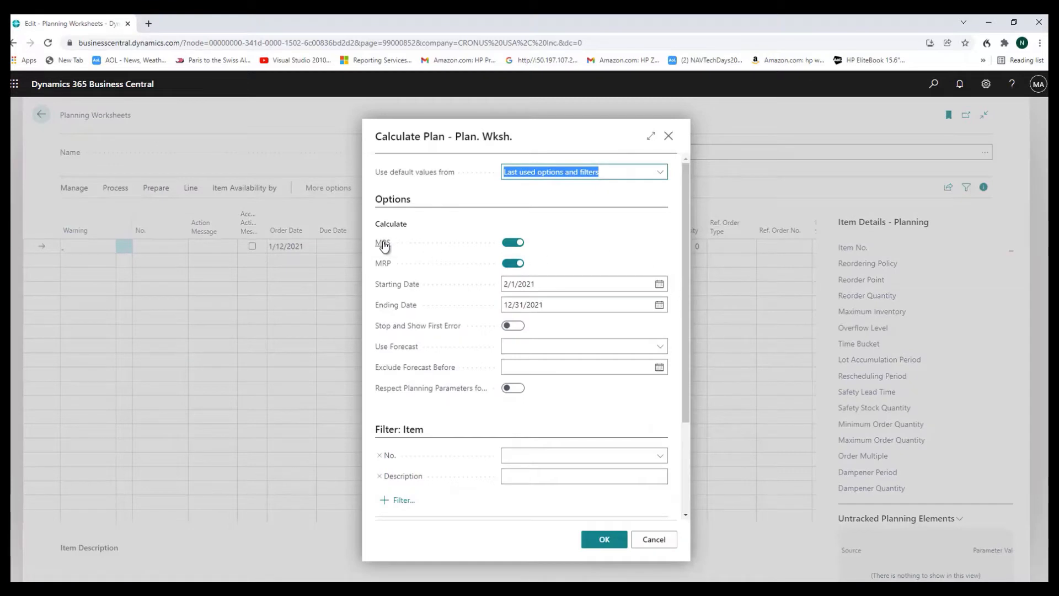
# Calculate the regenerative plan from 2/1/2021 to 12/31/2021 with MPS on, MRP off and the 2021 demand forecast
pyautogui.moveTo(385, 247)
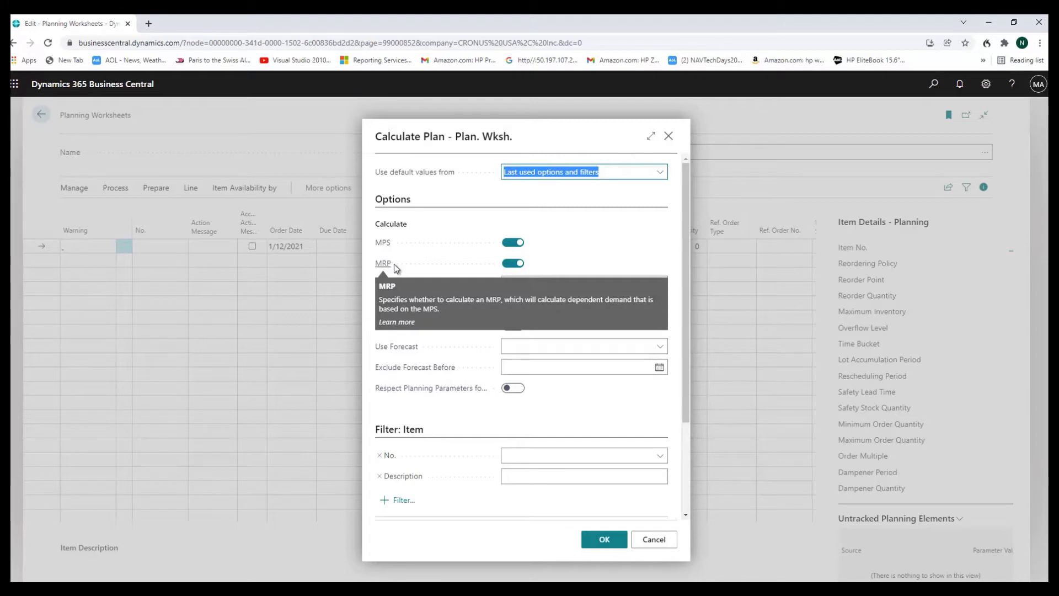
pyautogui.moveTo(388, 270)
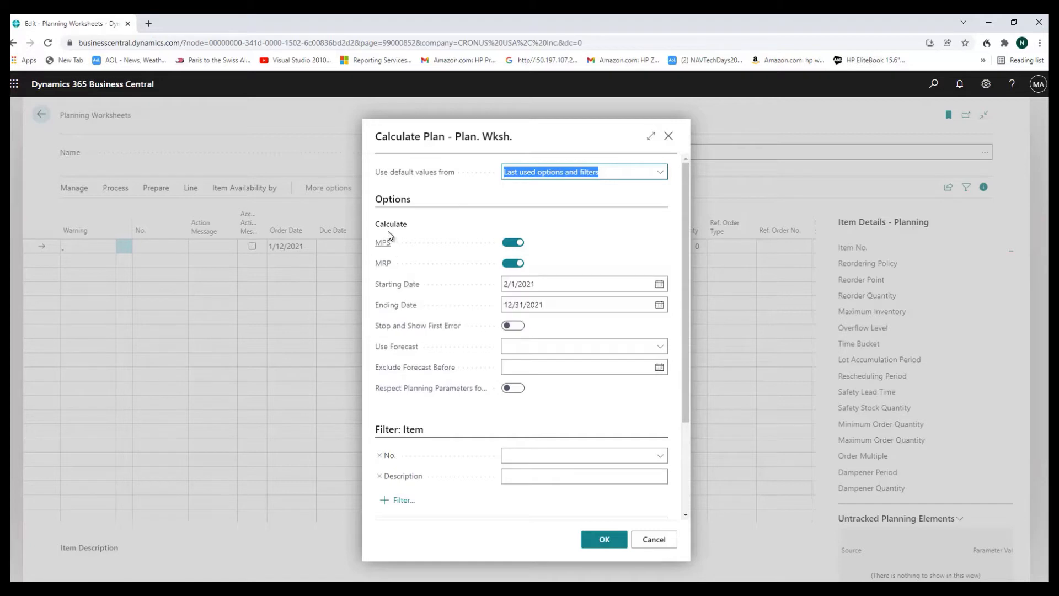
pyautogui.click(521, 268)
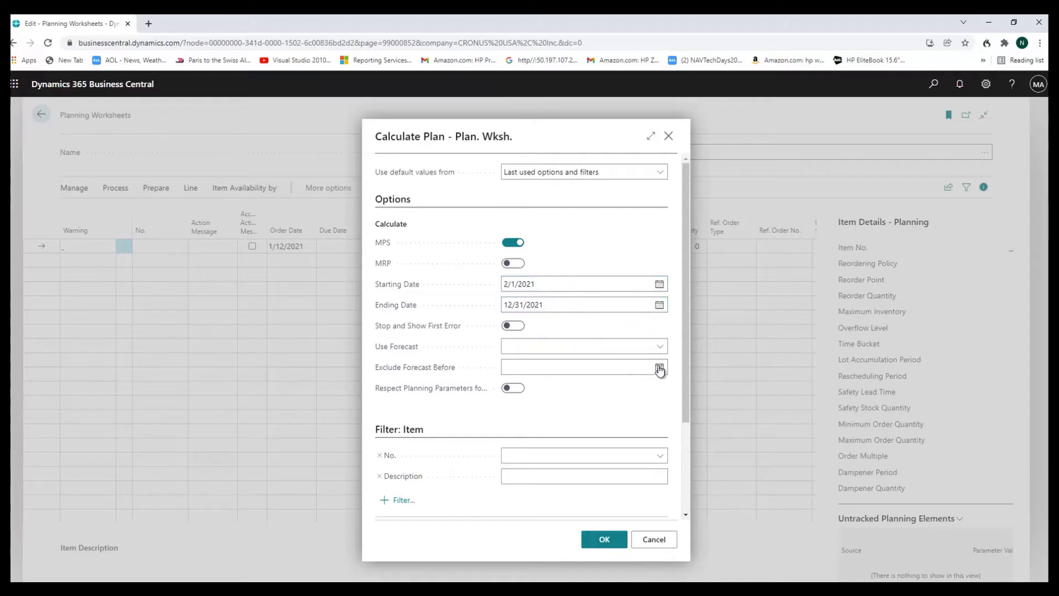
pyautogui.click(662, 346)
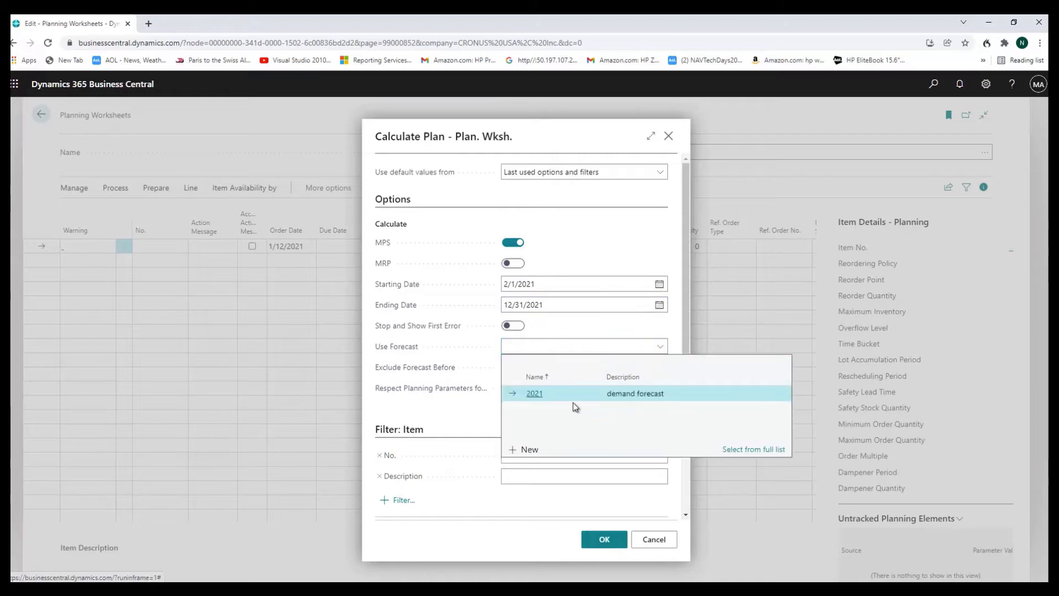
pyautogui.click(538, 394)
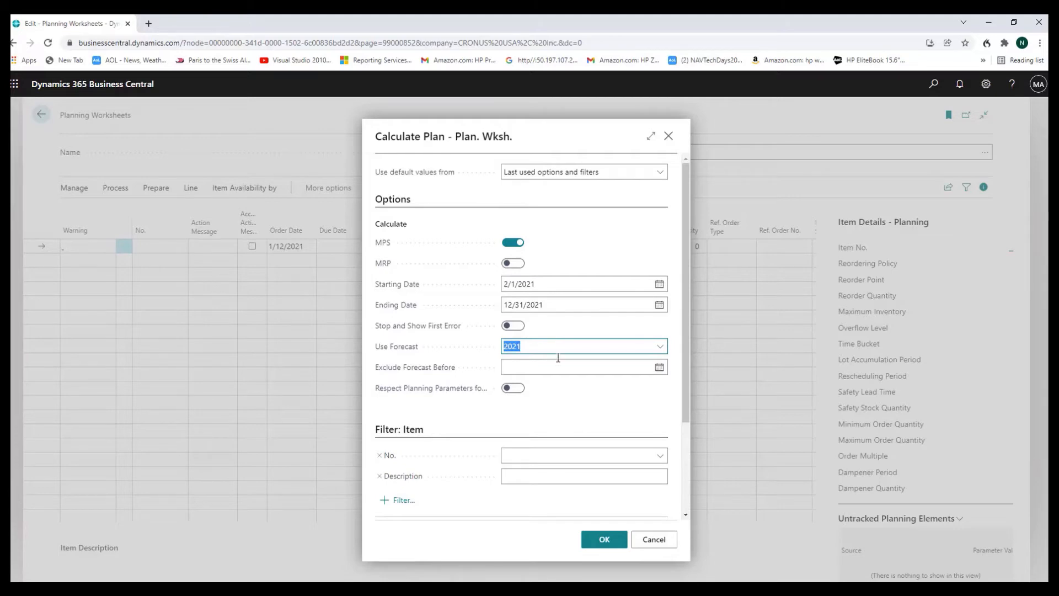
pyautogui.click(605, 539)
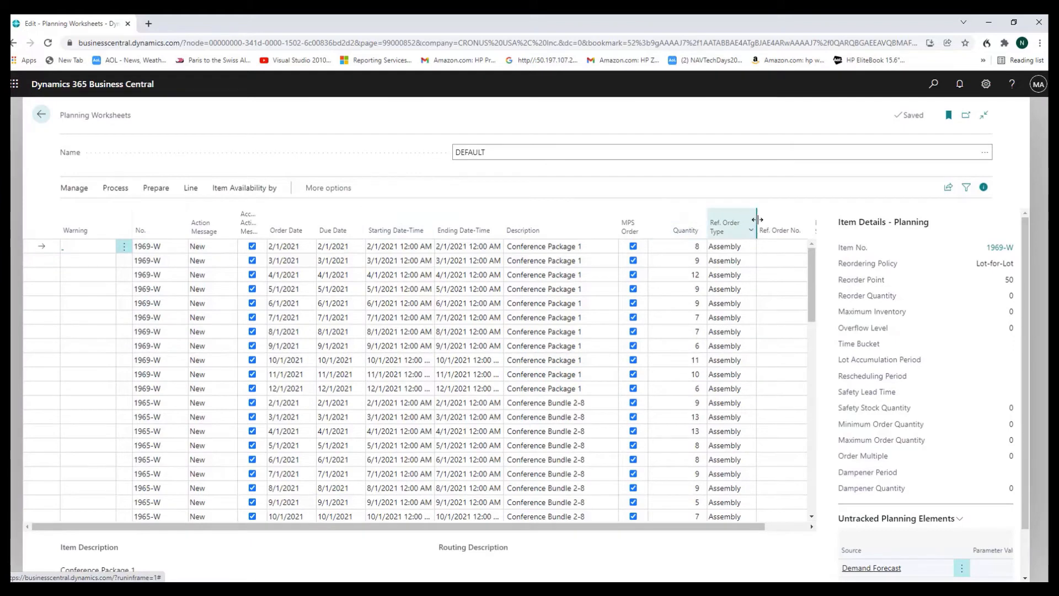
# Review the MPS order, due date and quantity of the planning lines for 1969-W and 1965-W, and return to the home page
pyautogui.moveTo(634, 233)
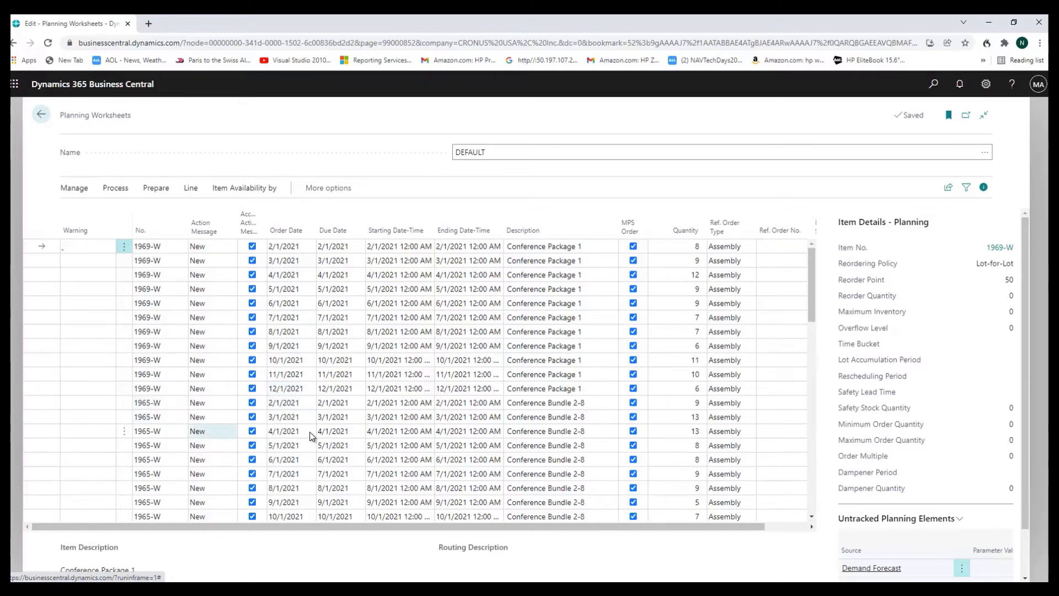
pyautogui.scroll(-3, 334, 447)
pyautogui.click(329, 435)
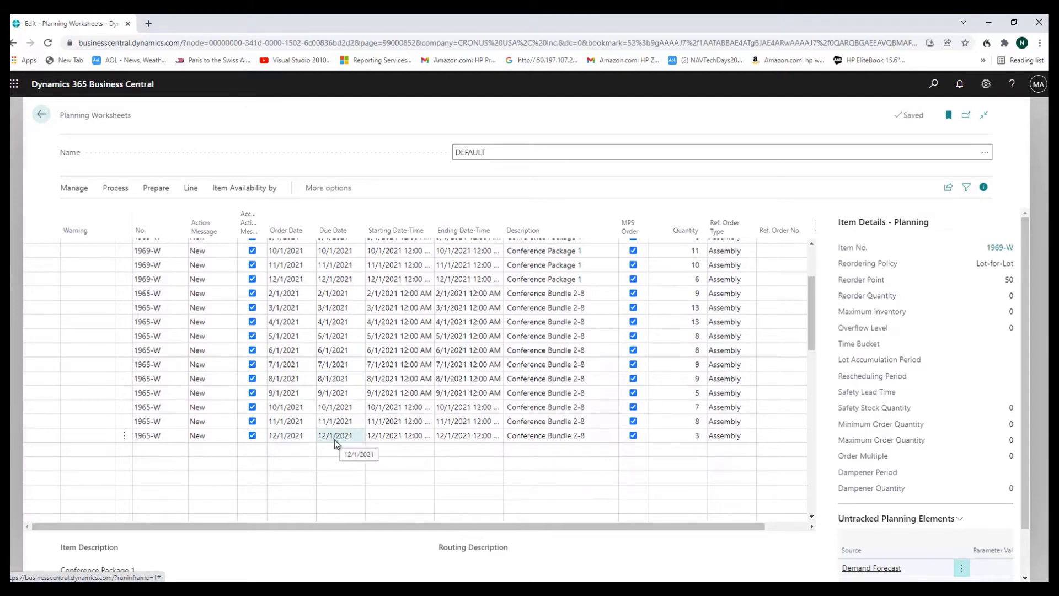
pyautogui.scroll(2, 343, 438)
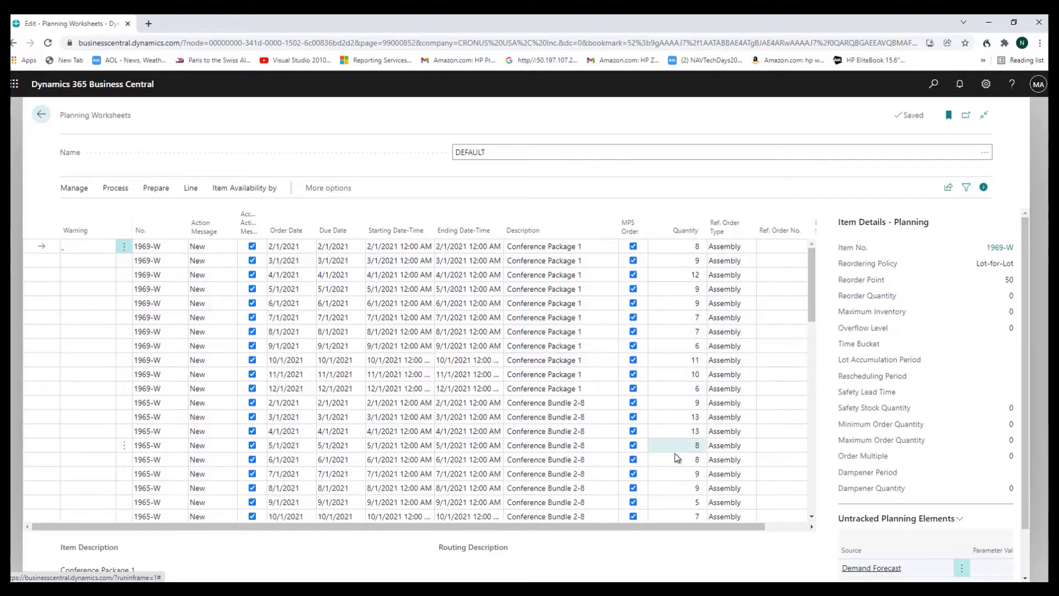
pyautogui.scroll(-3, 670, 462)
pyautogui.scroll(2, 679, 395)
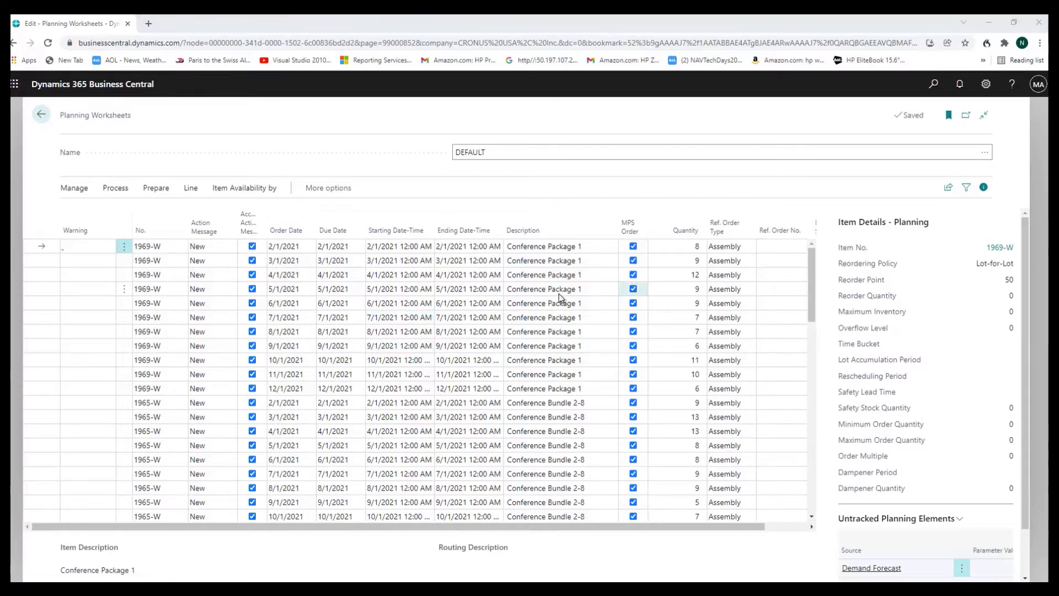
pyautogui.click(41, 117)
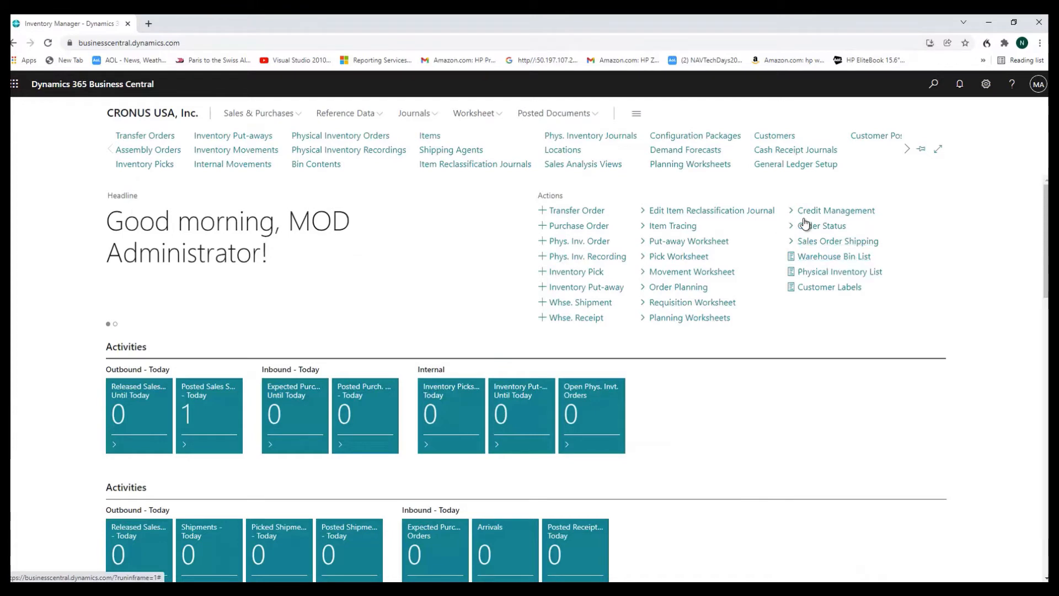
# Search for assembly, view the Assembly Orders list, remove and restore its bookmark, and go back to the home page
pyautogui.click(934, 84)
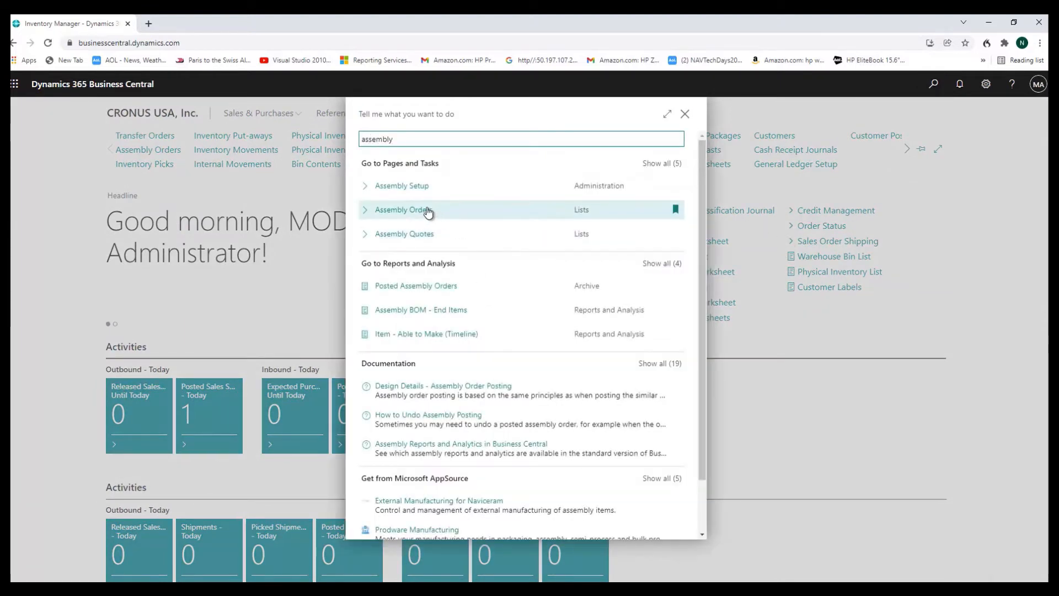
pyautogui.click(433, 216)
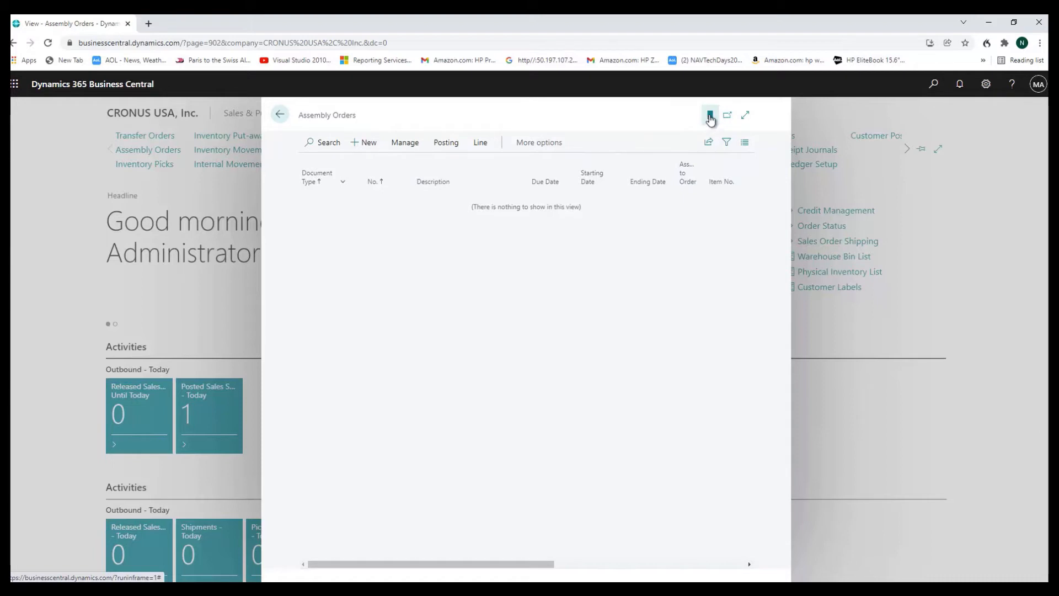
pyautogui.click(710, 117)
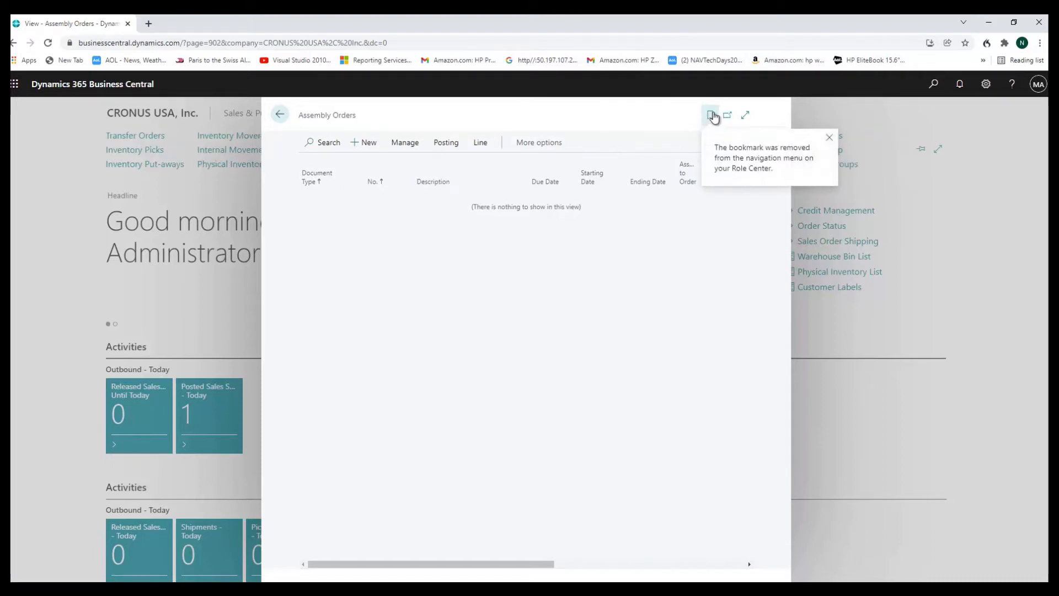
pyautogui.click(712, 116)
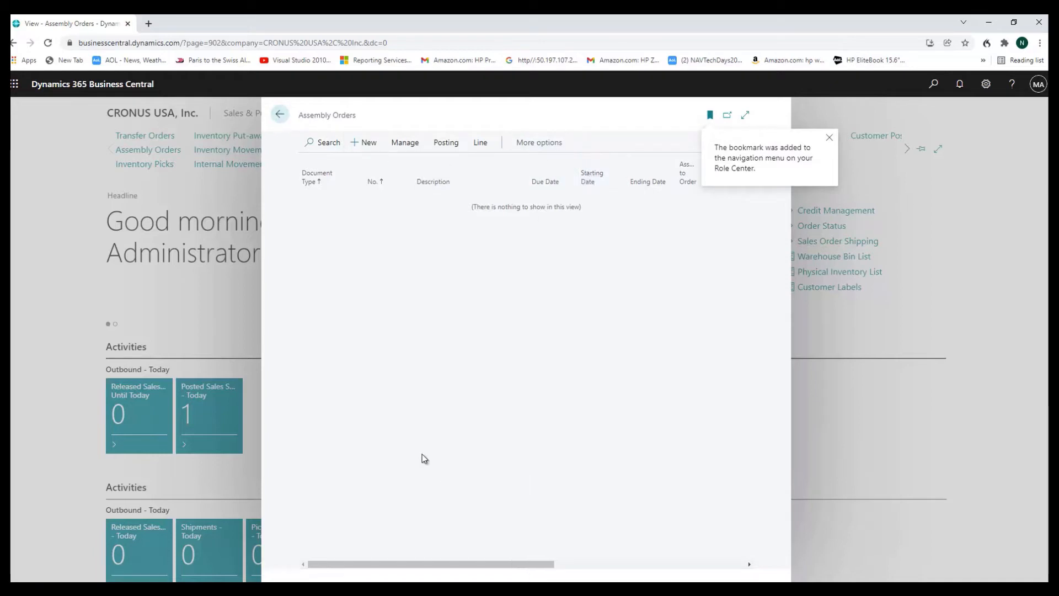
pyautogui.click(282, 118)
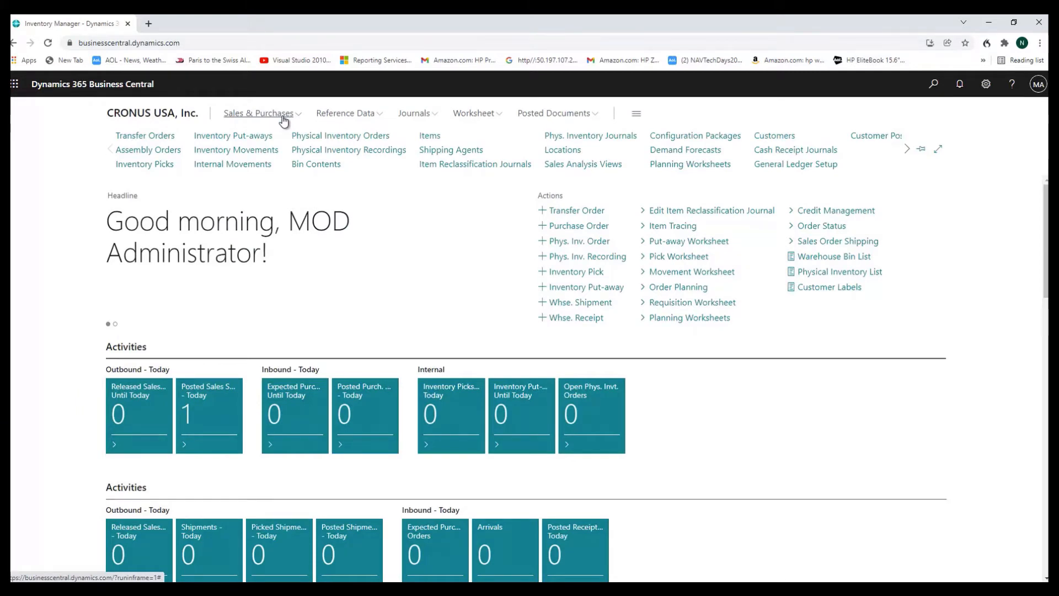
# Reopen the DEFAULT planning worksheet, widen the Accept Action Message column to show its full heading, and check the lines
pyautogui.click(674, 167)
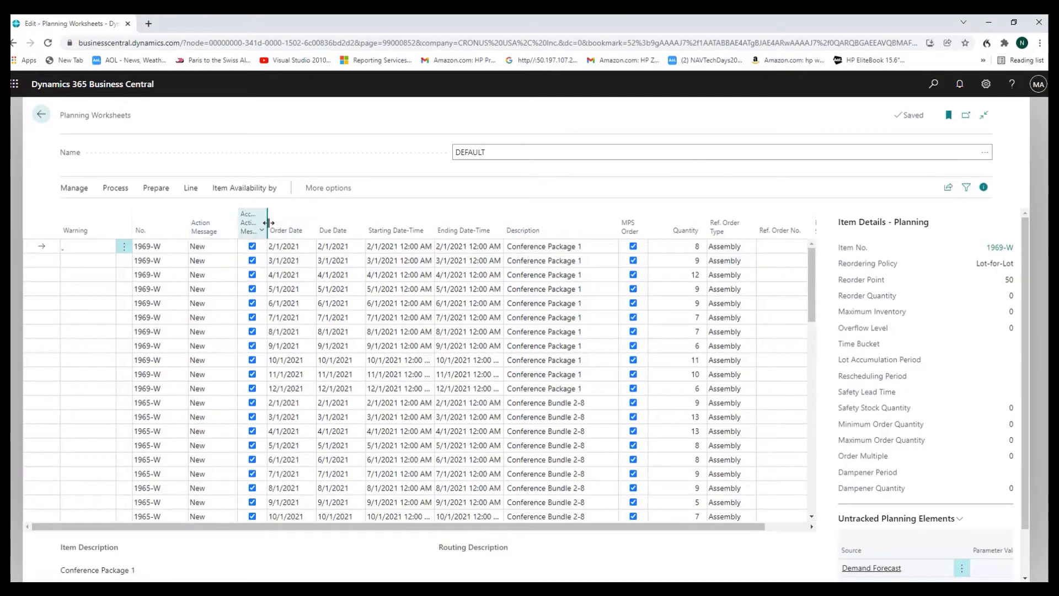
pyautogui.moveTo(267, 223); pyautogui.dragTo(287, 224)
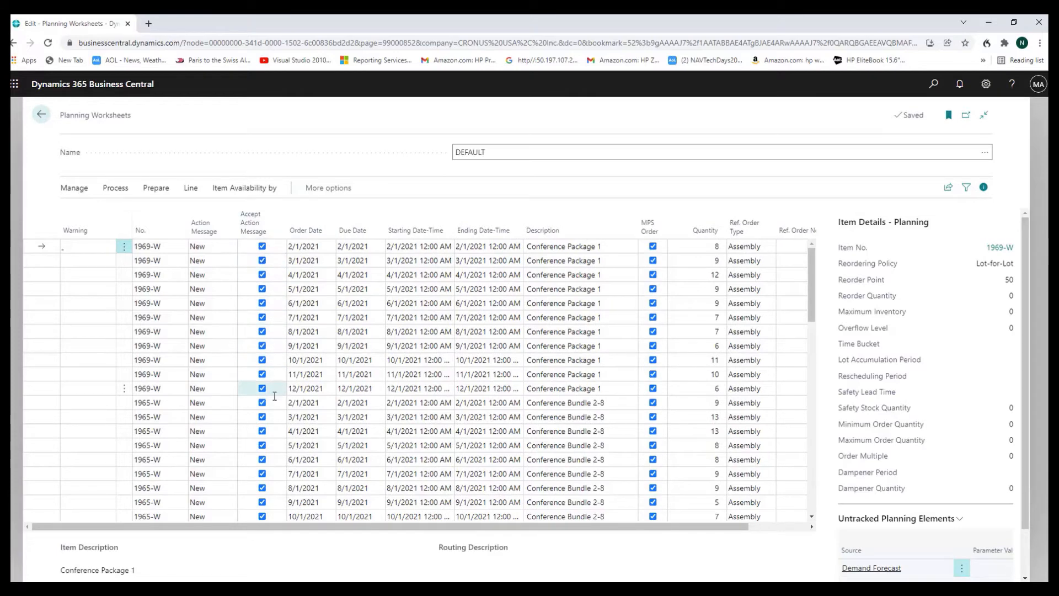
pyautogui.scroll(-3, 265, 403)
pyautogui.scroll(4, 265, 403)
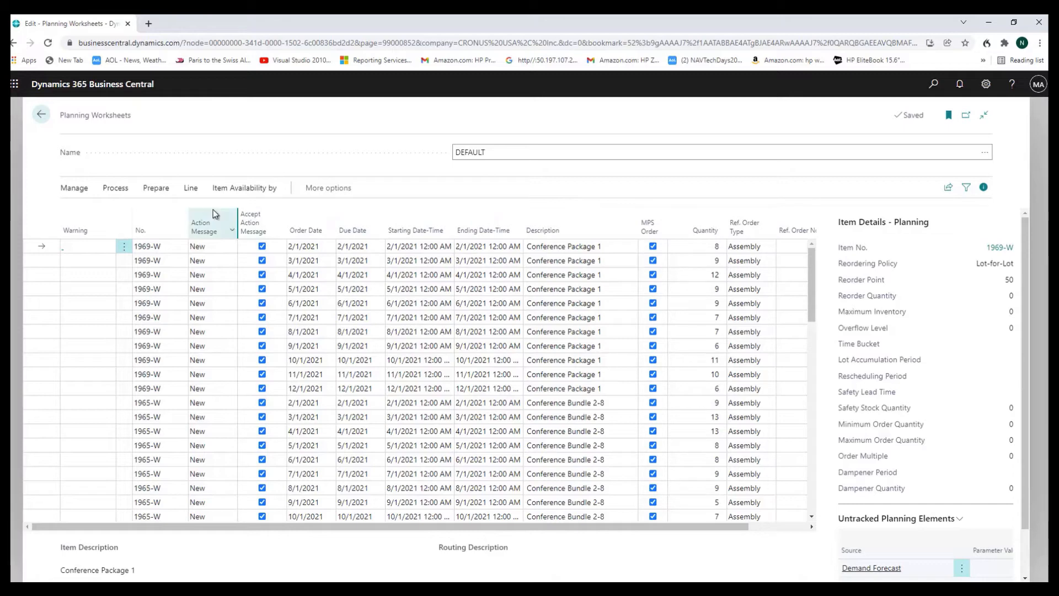
# Carry out the action messages for the accepted planning lines with the Make Assembly Orders option
pyautogui.click(117, 190)
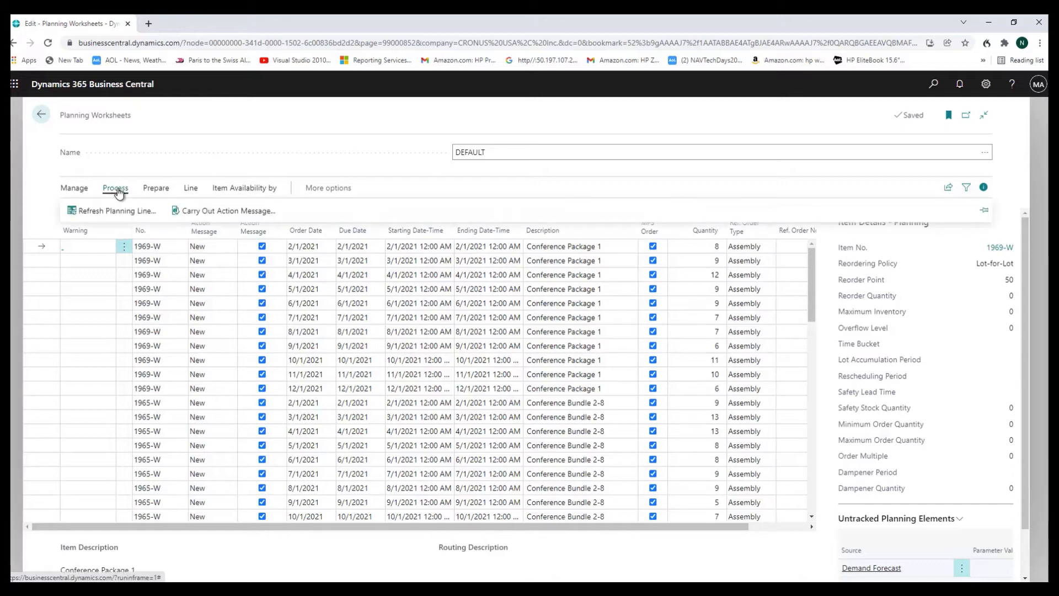
pyautogui.click(207, 212)
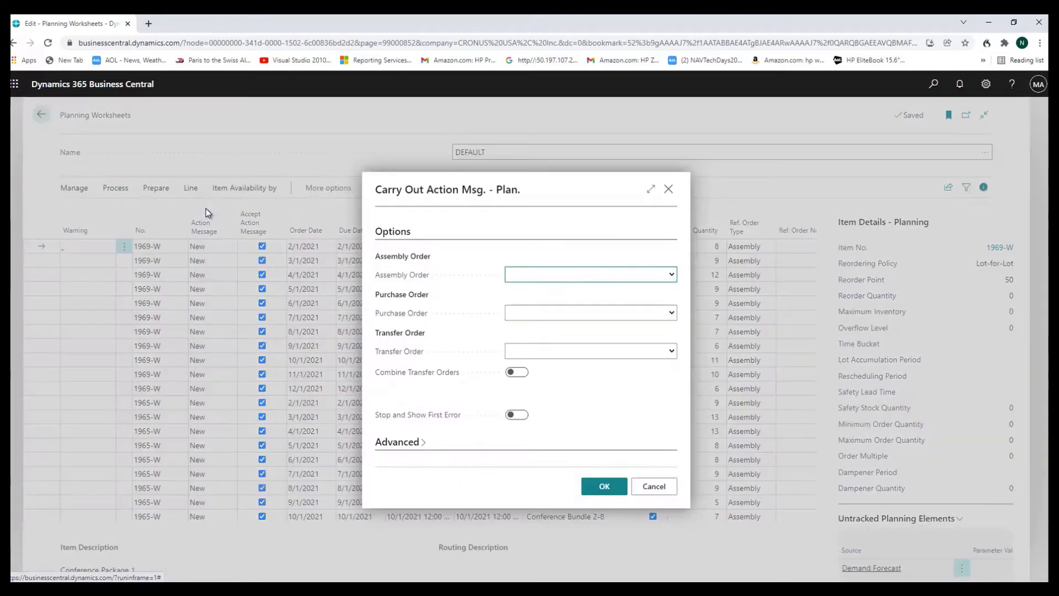
pyautogui.click(674, 275)
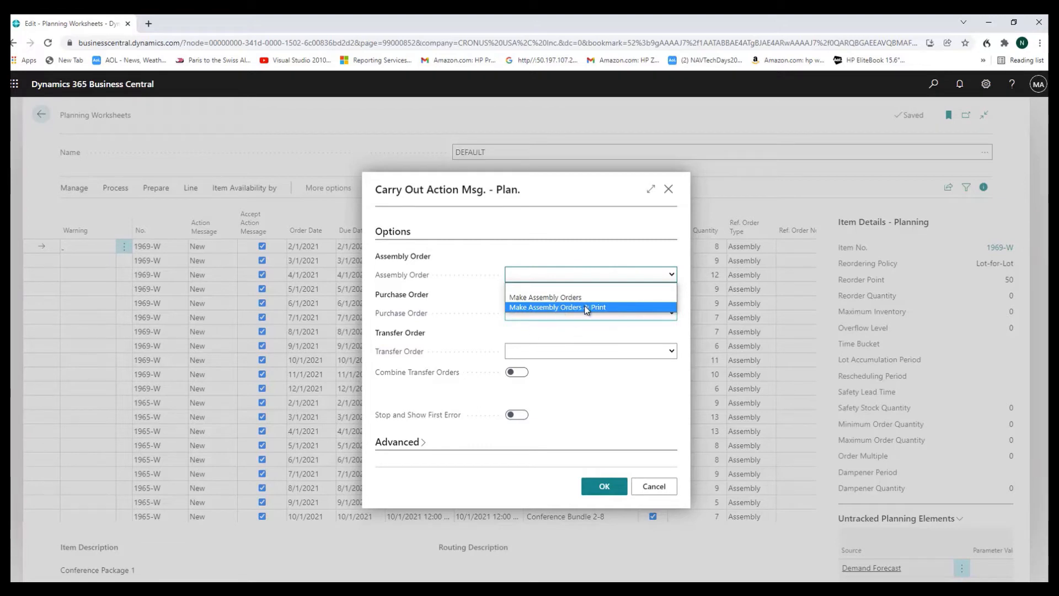
pyautogui.click(541, 298)
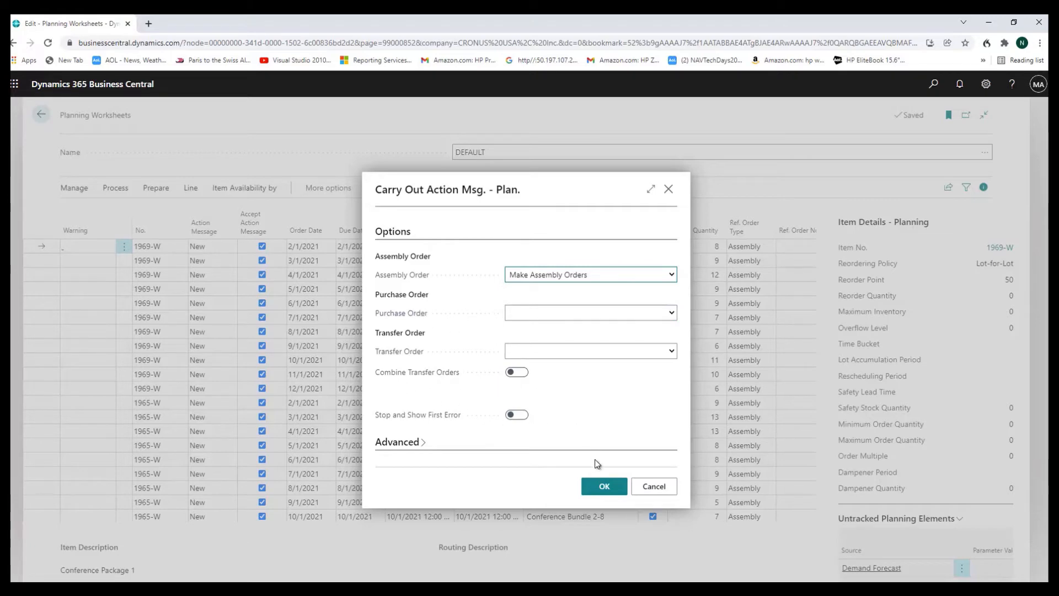
pyautogui.click(604, 487)
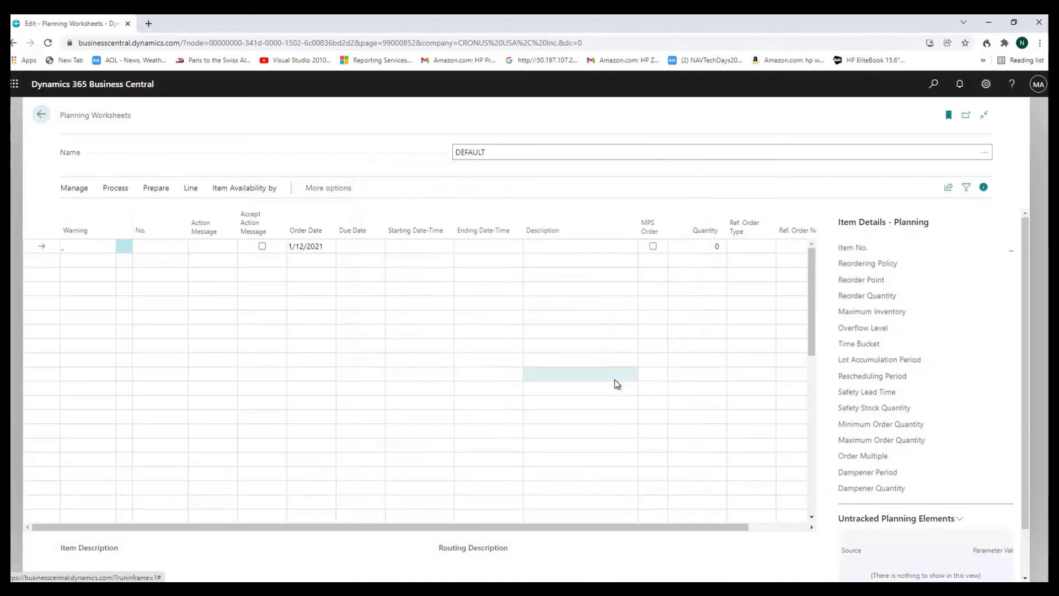
# Leave the planning worksheet, search for assembly, open the Assembly Orders list and expand it to the wide layout
pyautogui.click(41, 114)
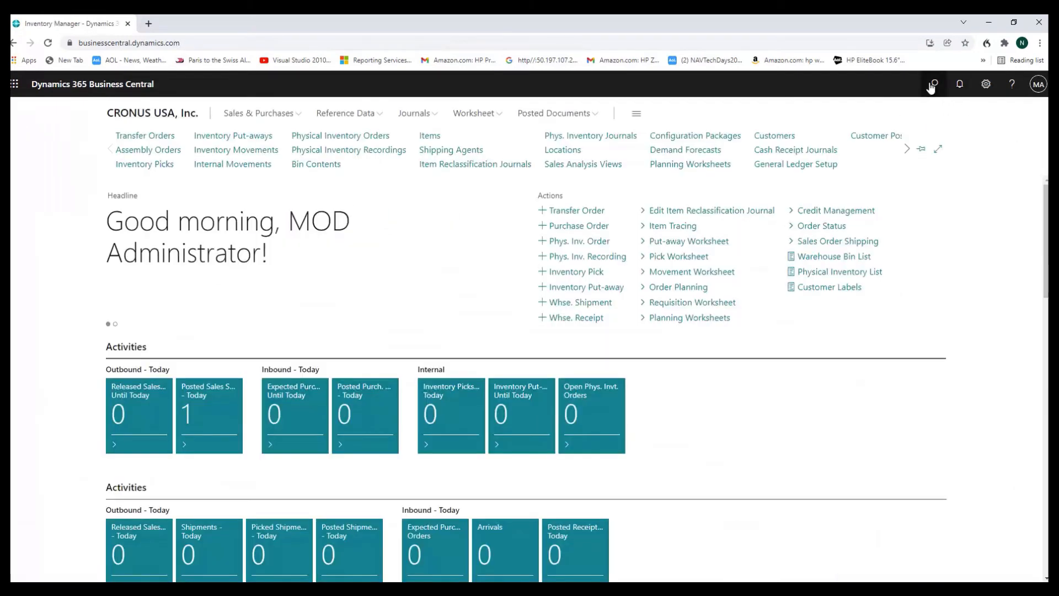
pyautogui.click(933, 85)
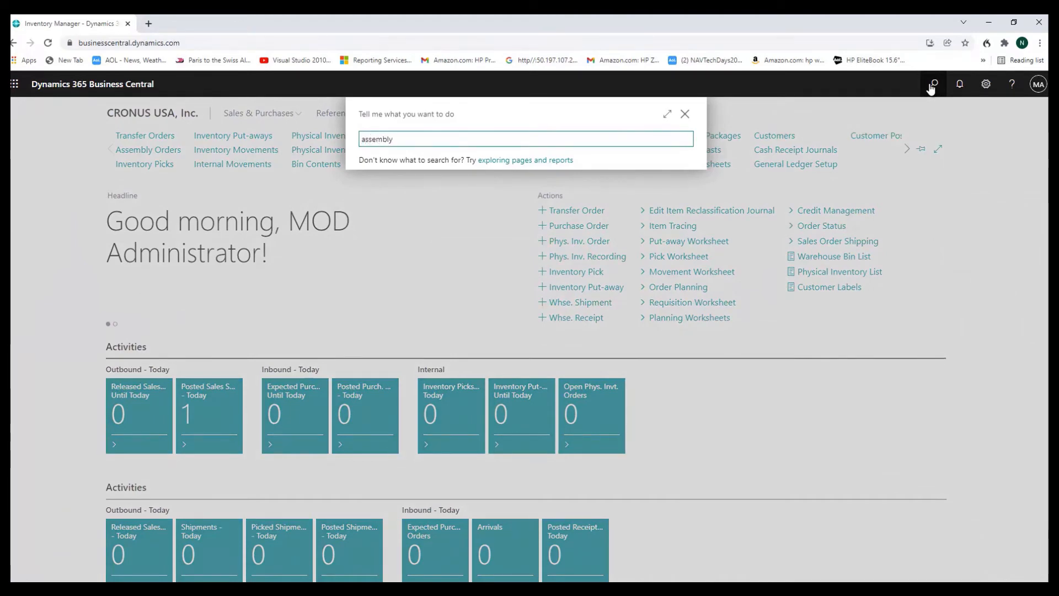
pyautogui.click(395, 215)
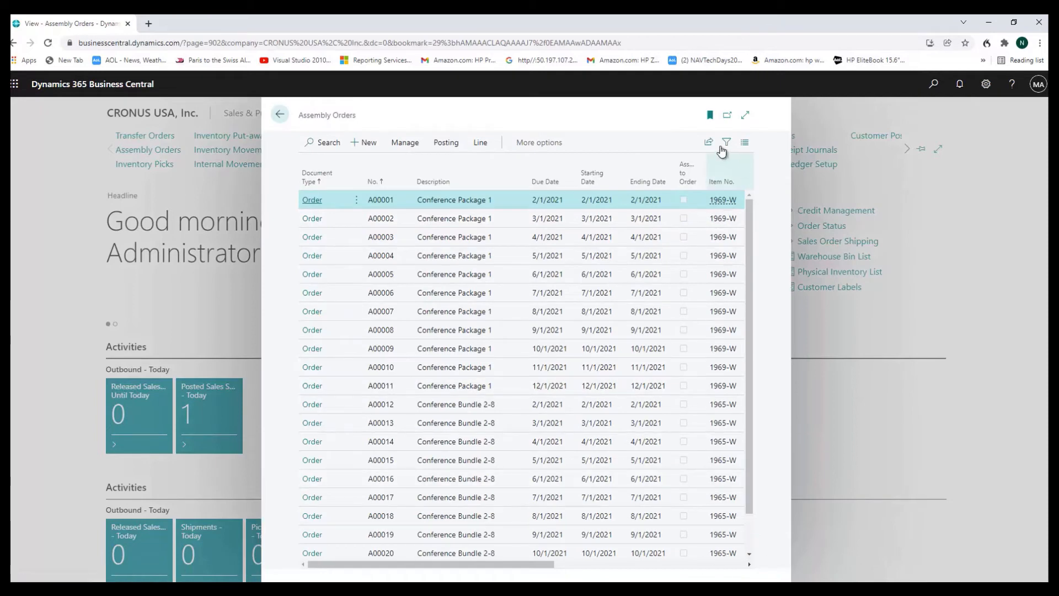
pyautogui.click(746, 115)
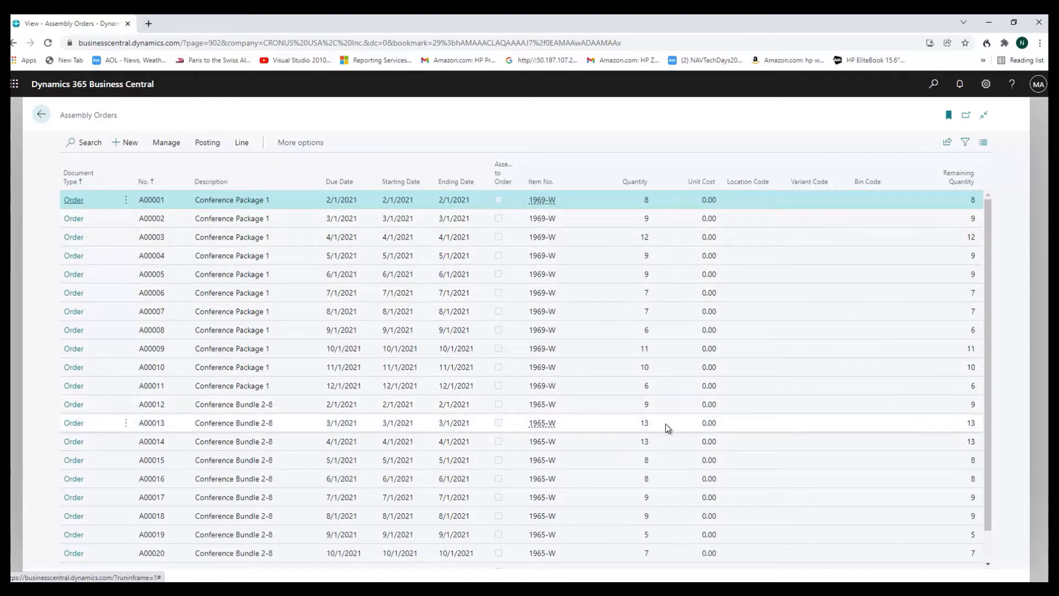
# Open the Conference Package 1 assembly order due 2/1/2021, examine its header and component lines, and return to the list
pyautogui.click(79, 204)
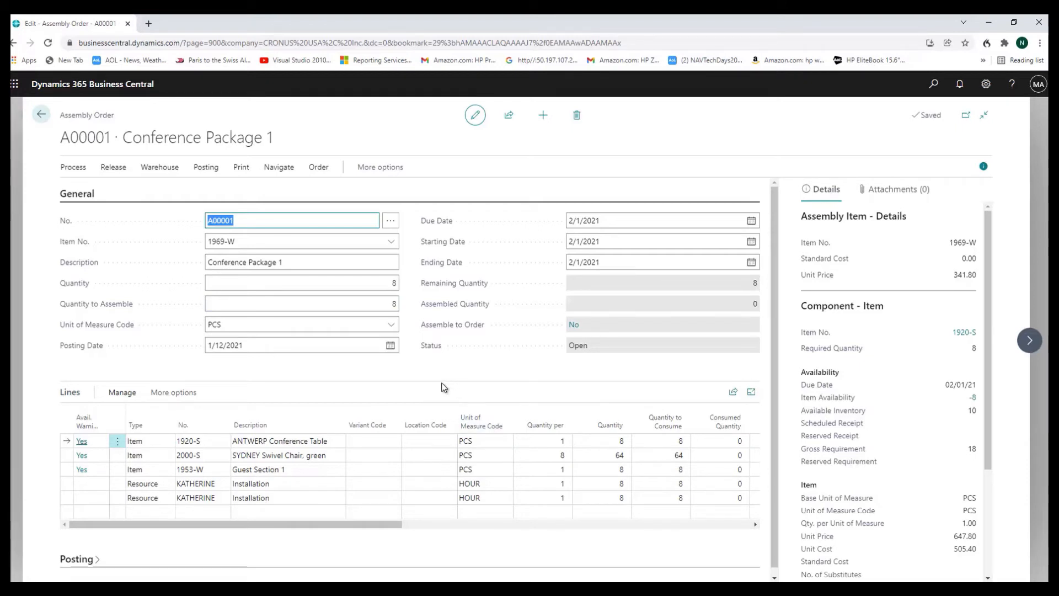
pyautogui.click(380, 167)
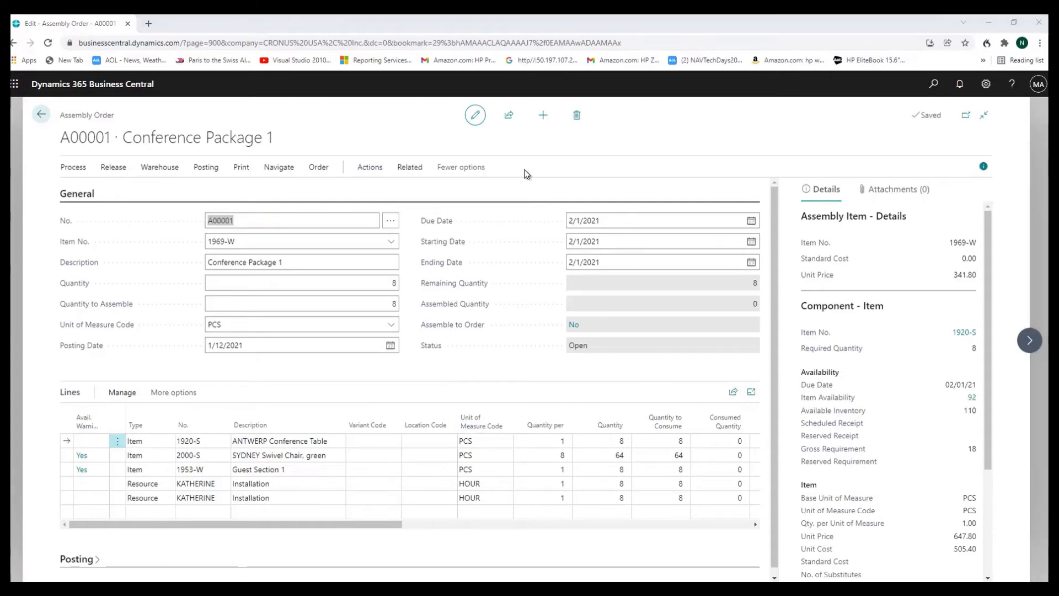
pyautogui.click(41, 115)
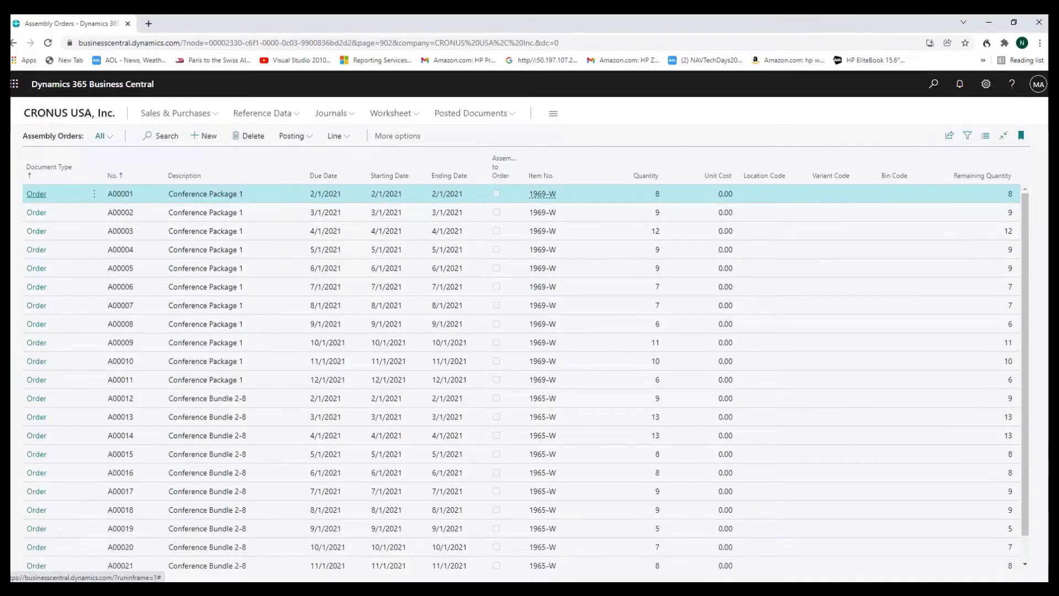
# Open the item list from the home page and sort it by Assembly BOM in descending order
pyautogui.click(19, 43)
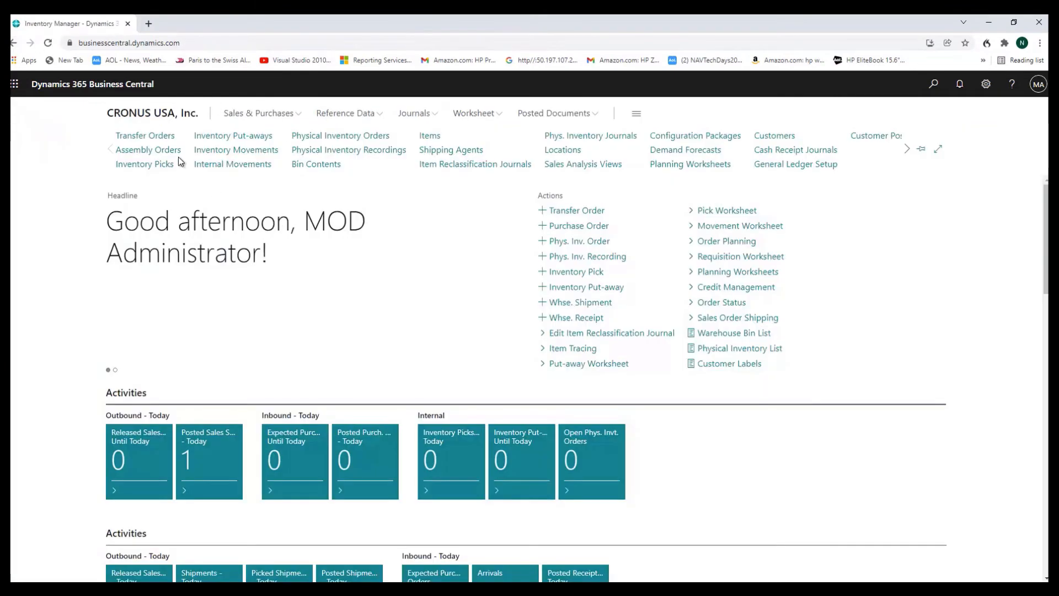
pyautogui.click(431, 142)
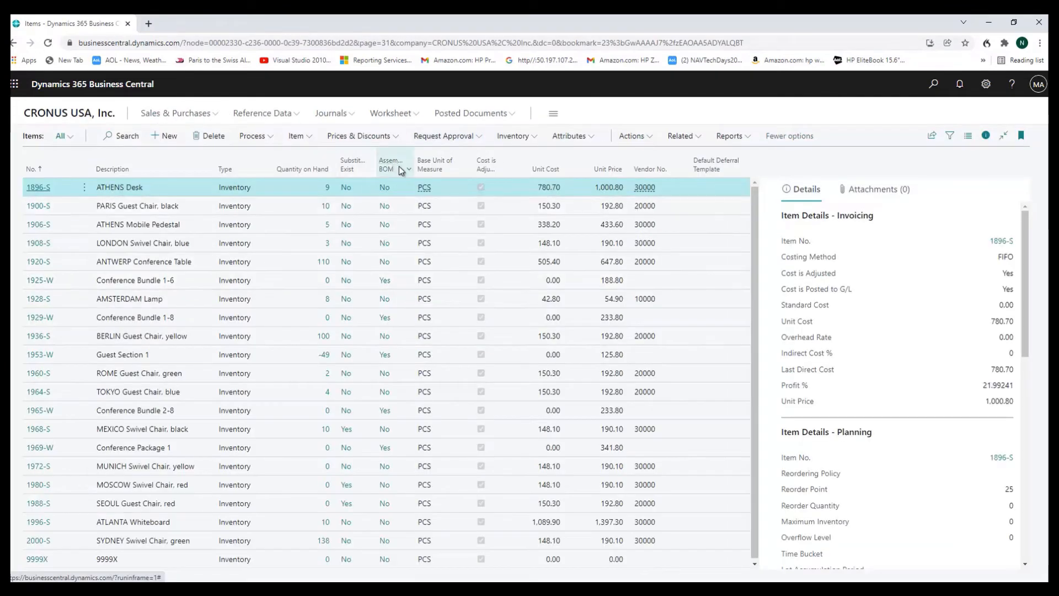
pyautogui.click(407, 168)
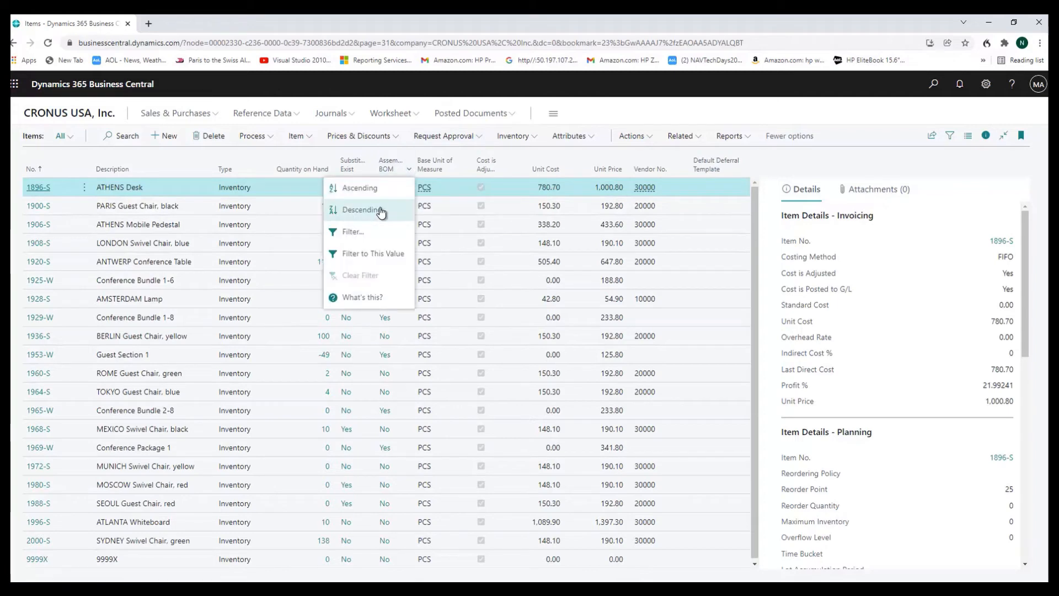
pyautogui.click(381, 210)
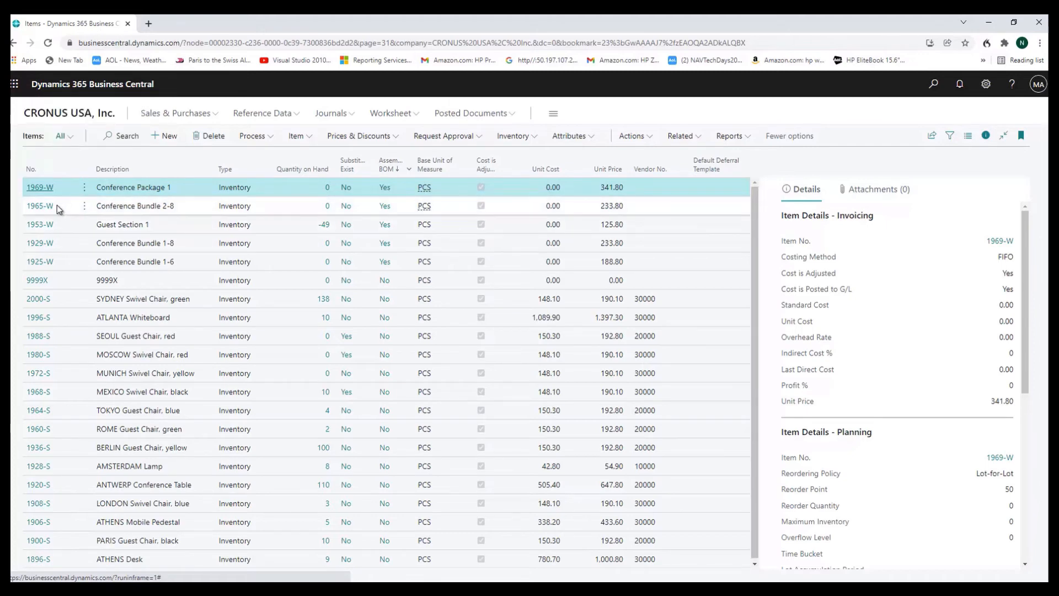
# Leave the item list, open the Assembly Orders list and open the Conference Bundle 2-8 order due 2/1/2021
pyautogui.click(14, 42)
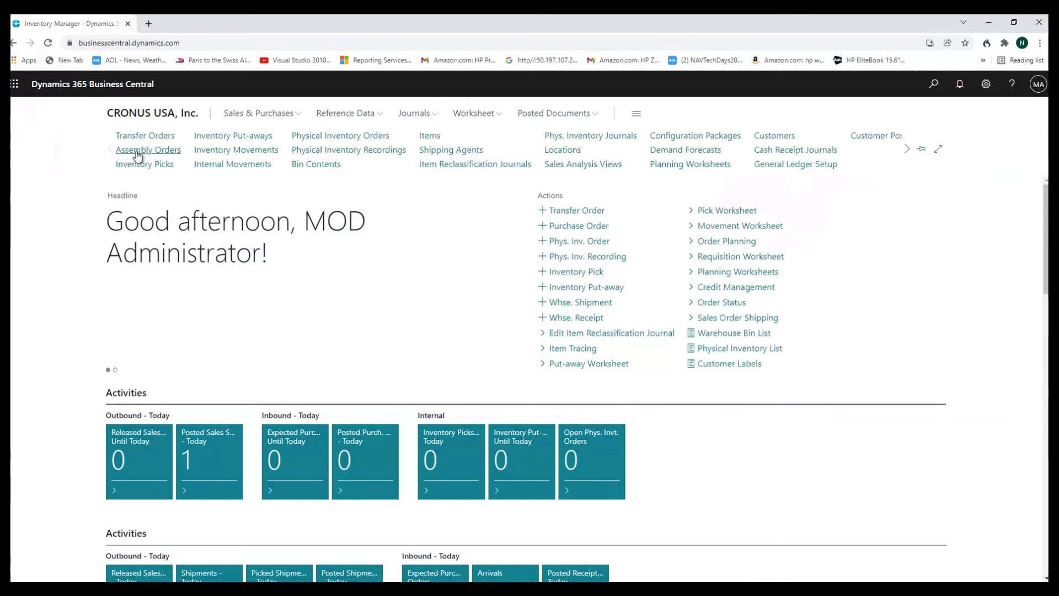
pyautogui.click(132, 156)
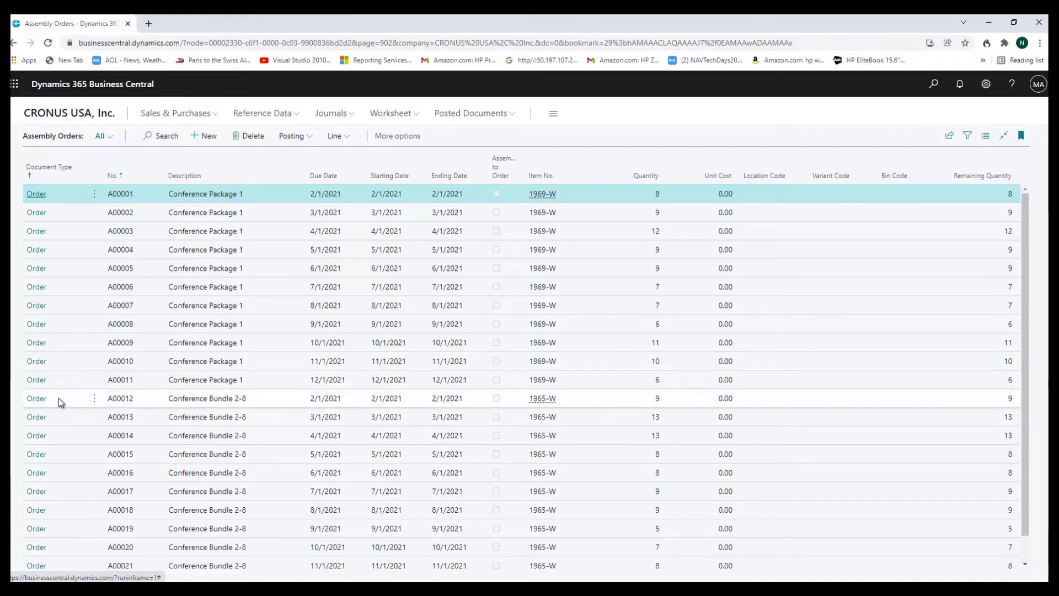
pyautogui.click(35, 400)
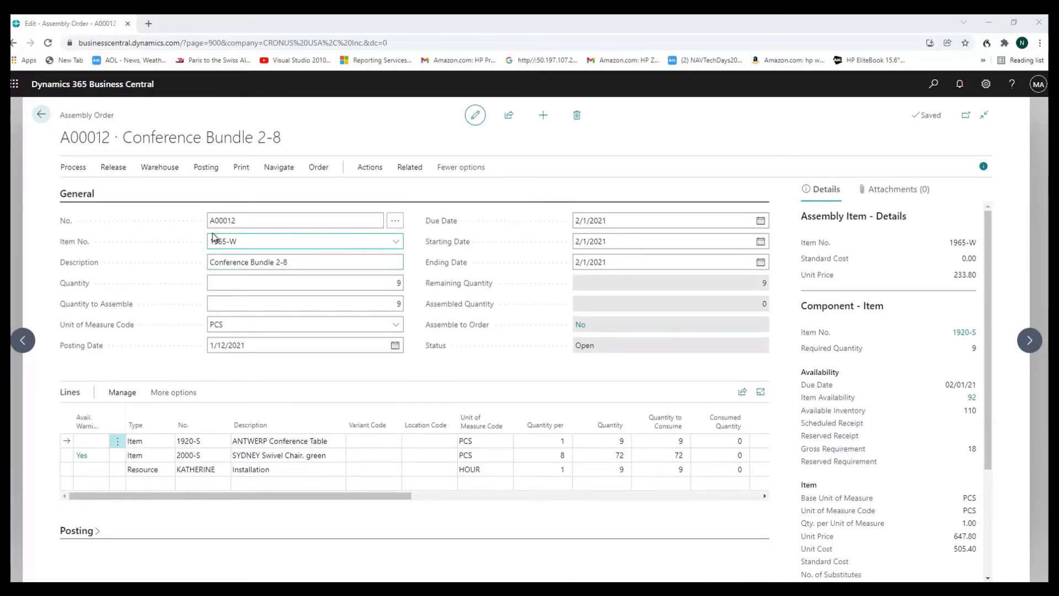
# Preview the printed Assembly Order report for this Conference Bundle 2-8 order, examine its bill of material, and close the preview
pyautogui.click(240, 169)
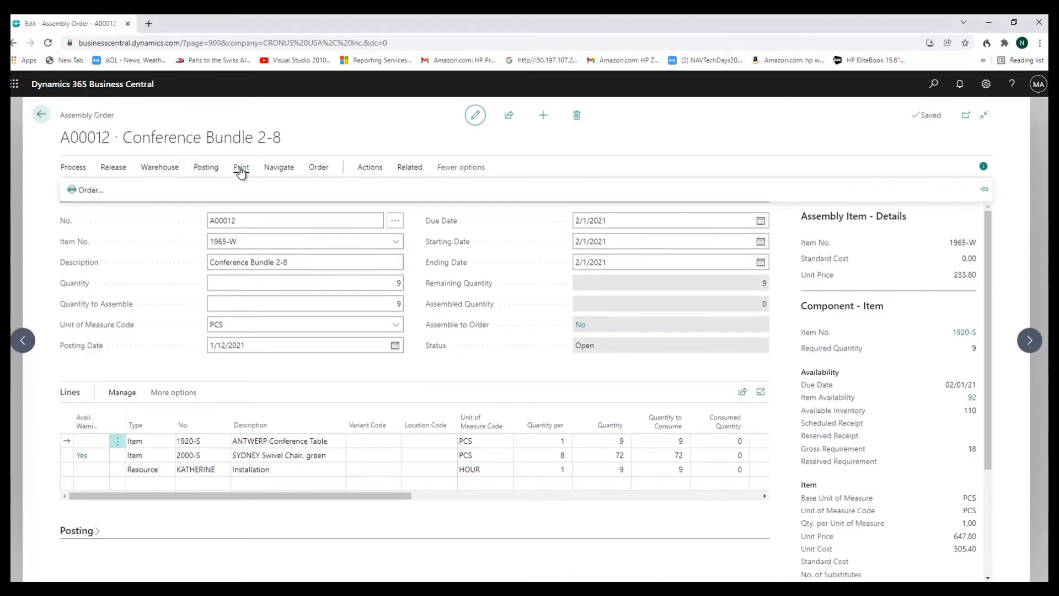
pyautogui.click(73, 190)
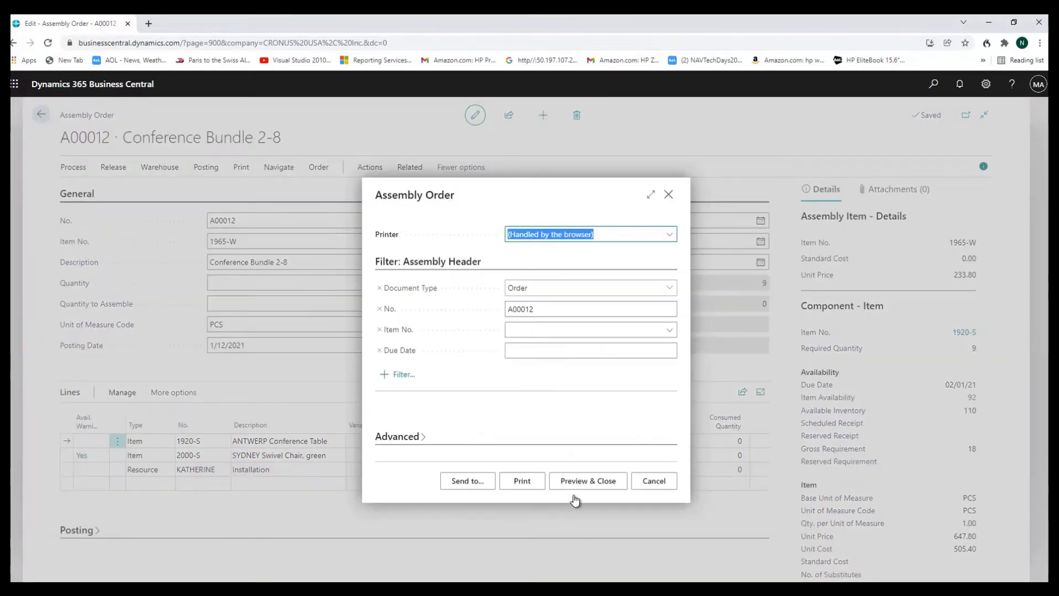
pyautogui.click(586, 484)
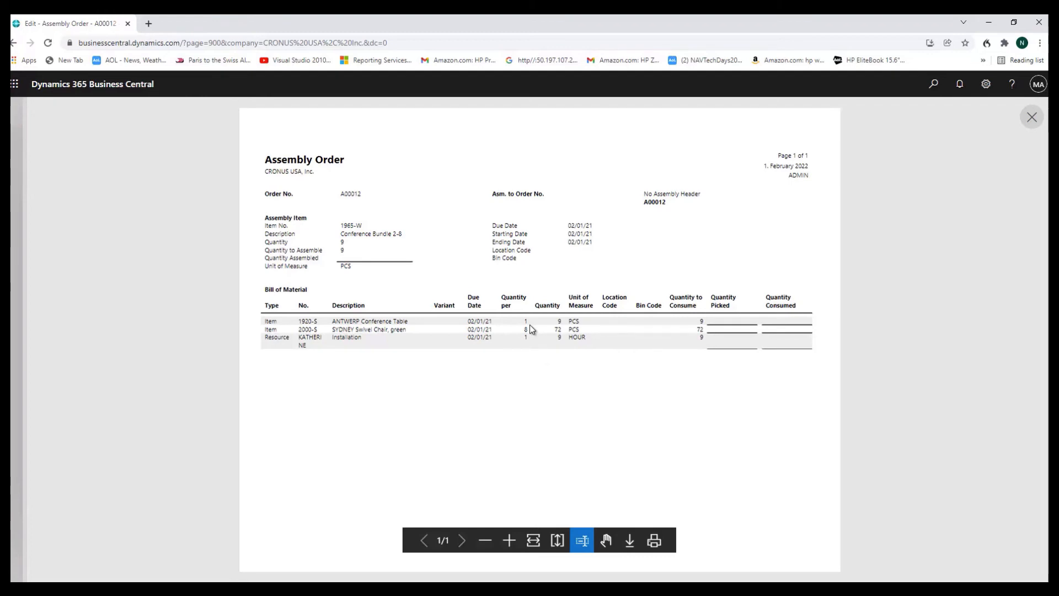
pyautogui.click(1031, 118)
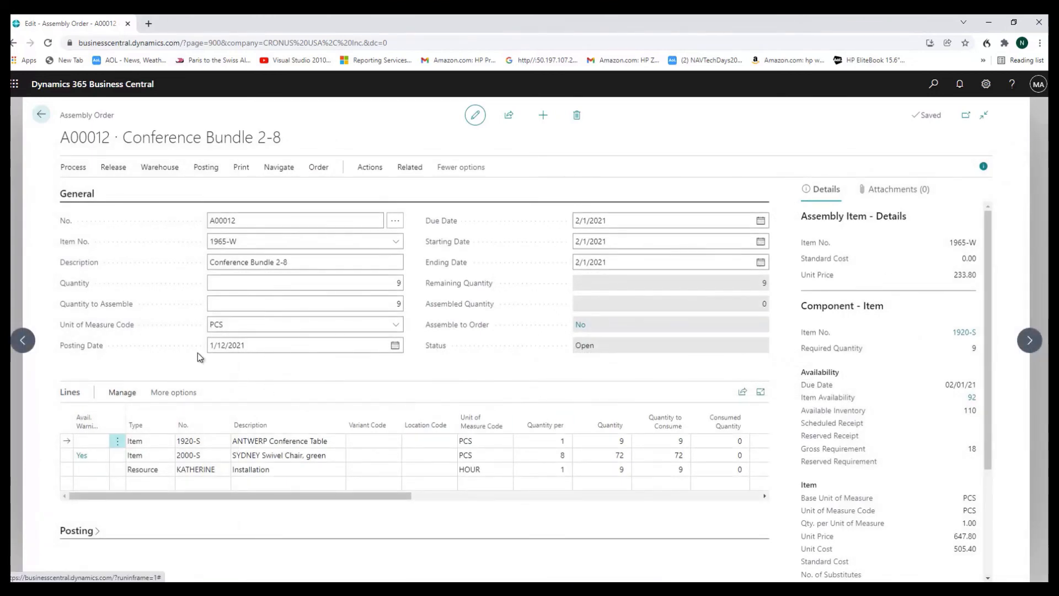
# Post the Conference Bundle 2-8 assembly order for its full quantity to assemble and confirm the posting
pyautogui.click(377, 304)
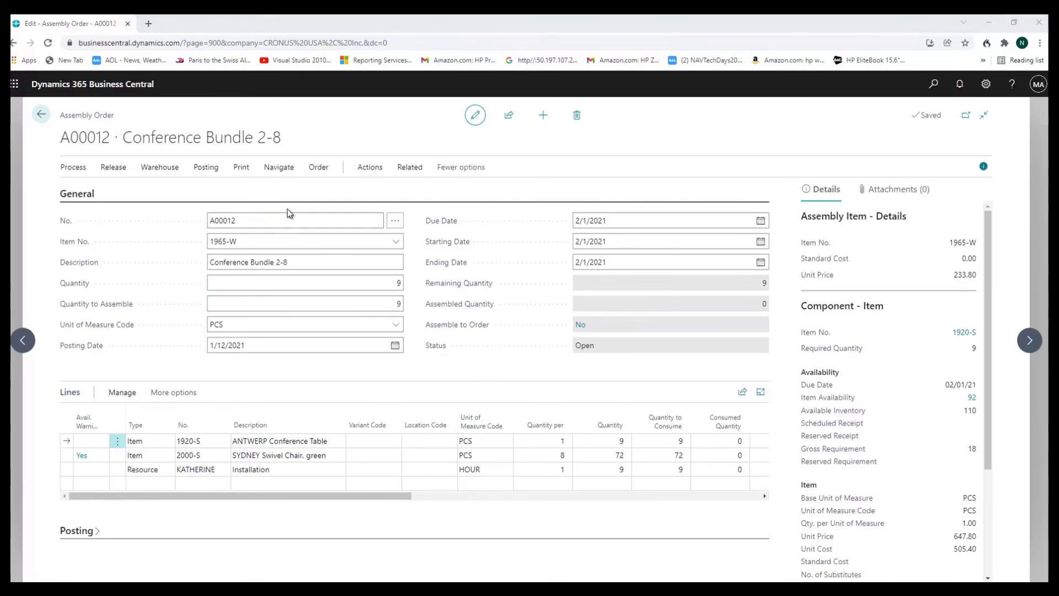
pyautogui.click(203, 167)
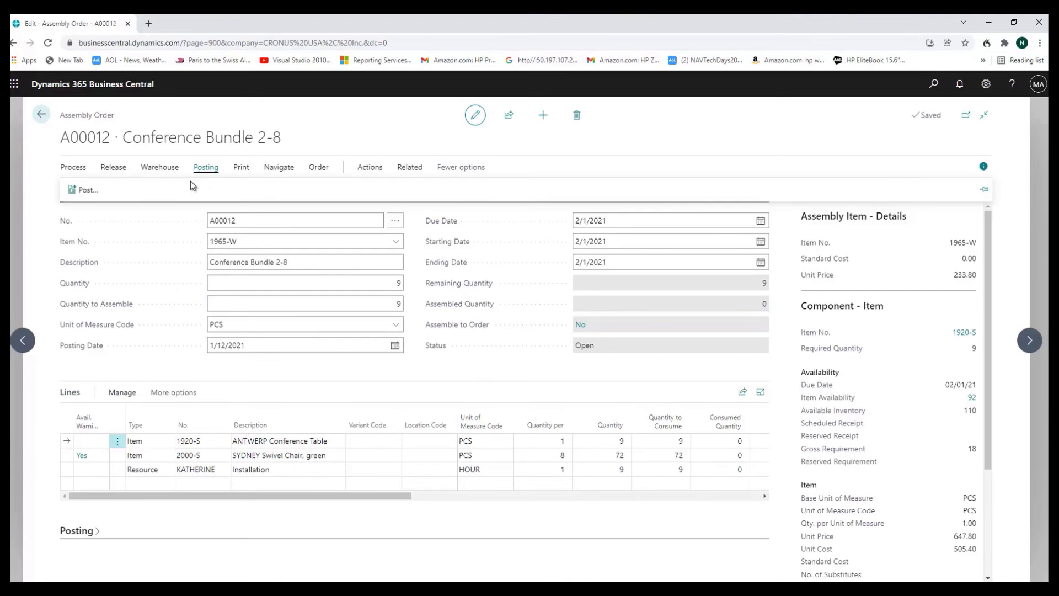
pyautogui.click(85, 190)
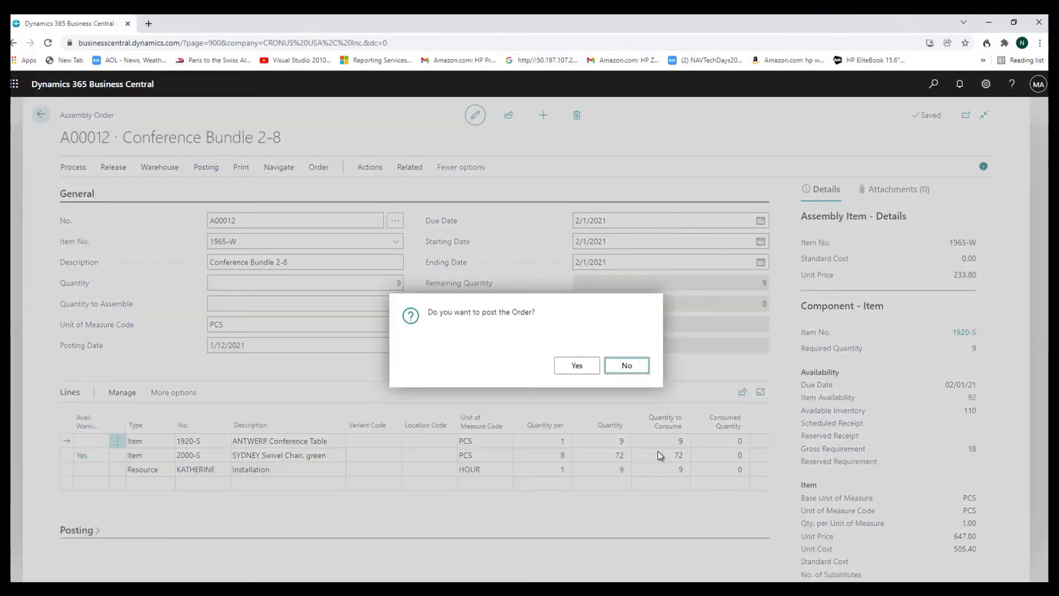
pyautogui.click(577, 367)
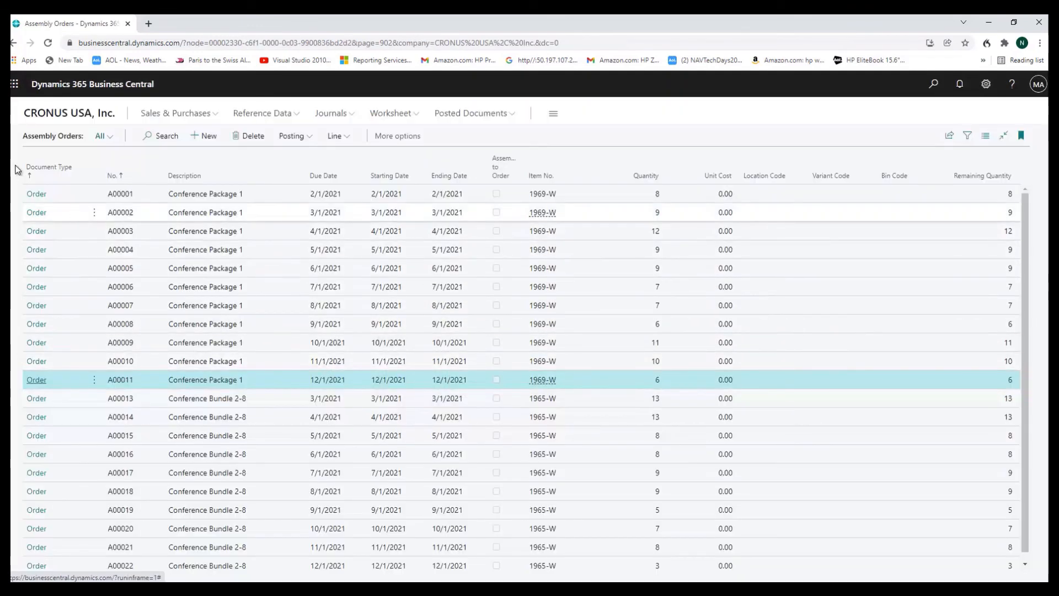
# Return to the item list and sort it by Assembly BOM in descending order to check the assembly items' quantity on hand
pyautogui.click(12, 48)
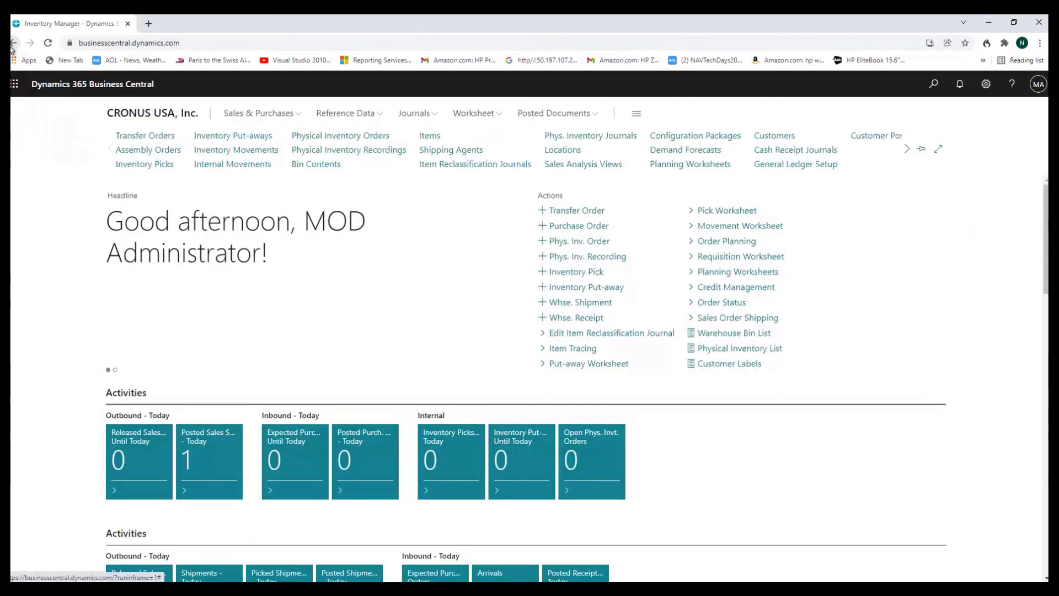
pyautogui.click(430, 136)
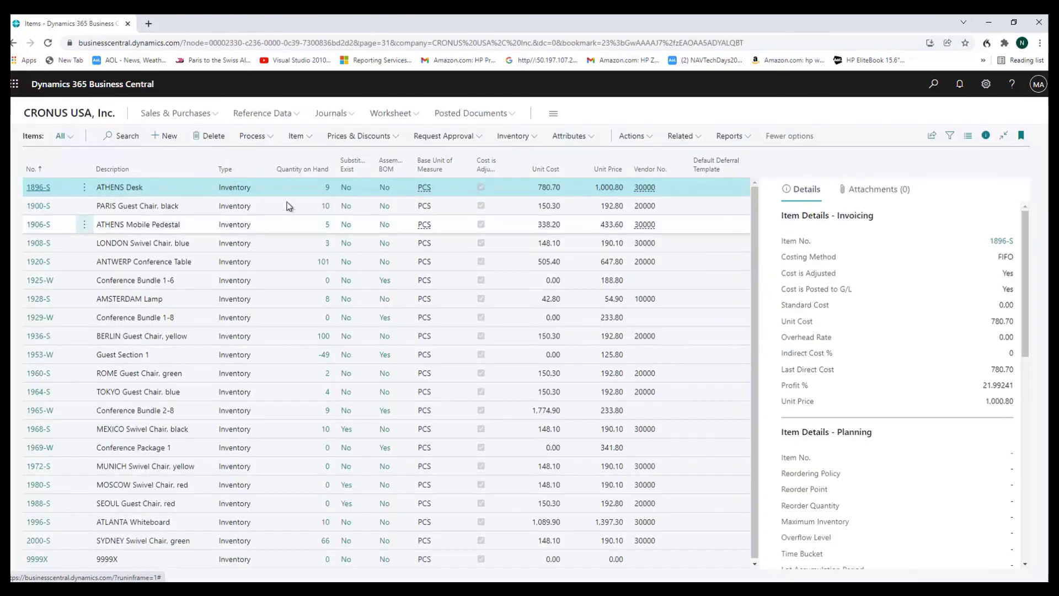
pyautogui.click(401, 170)
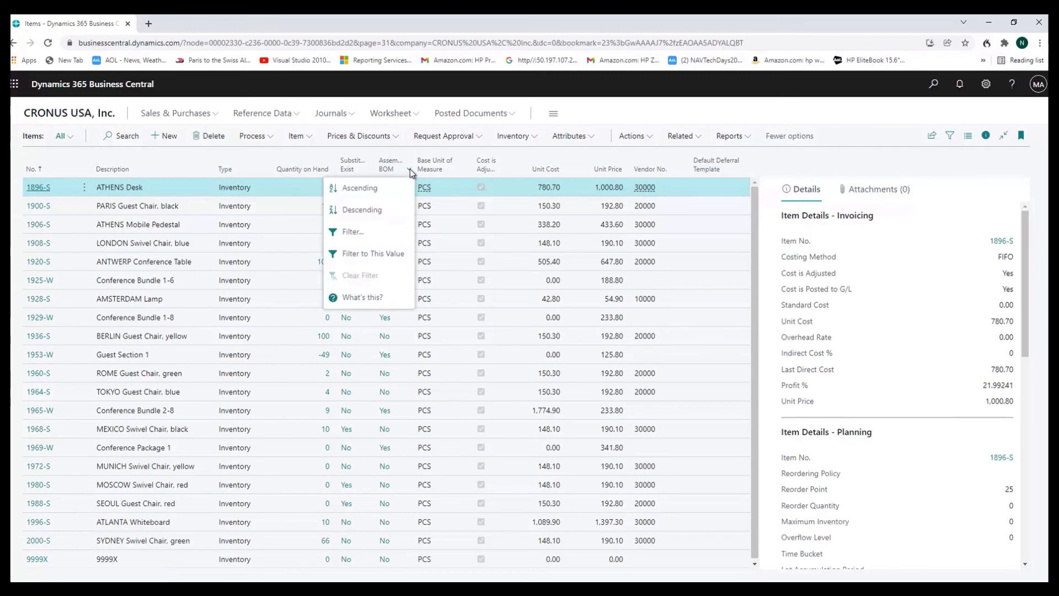
pyautogui.click(388, 208)
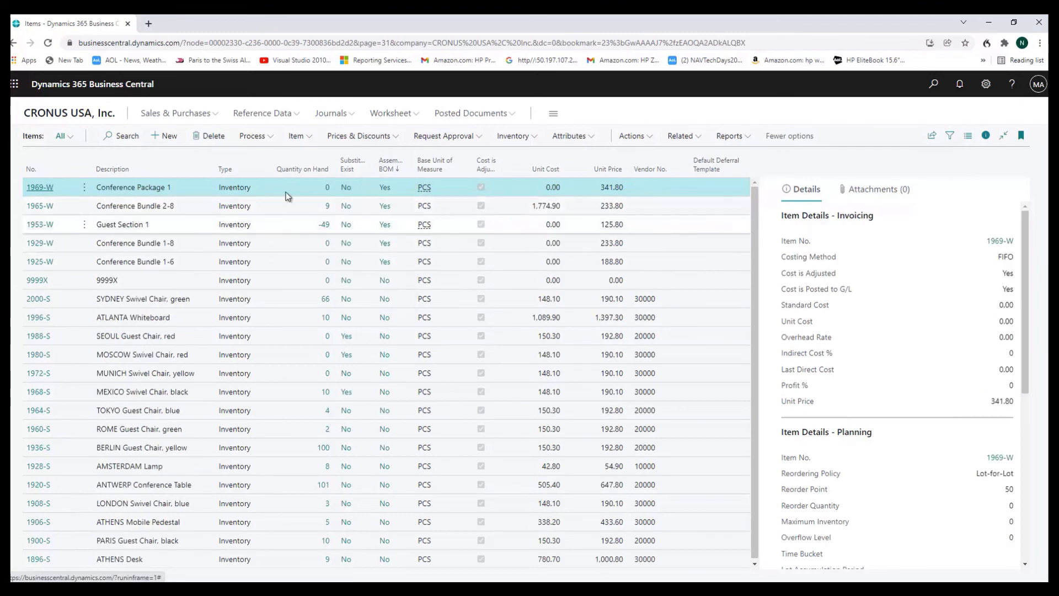